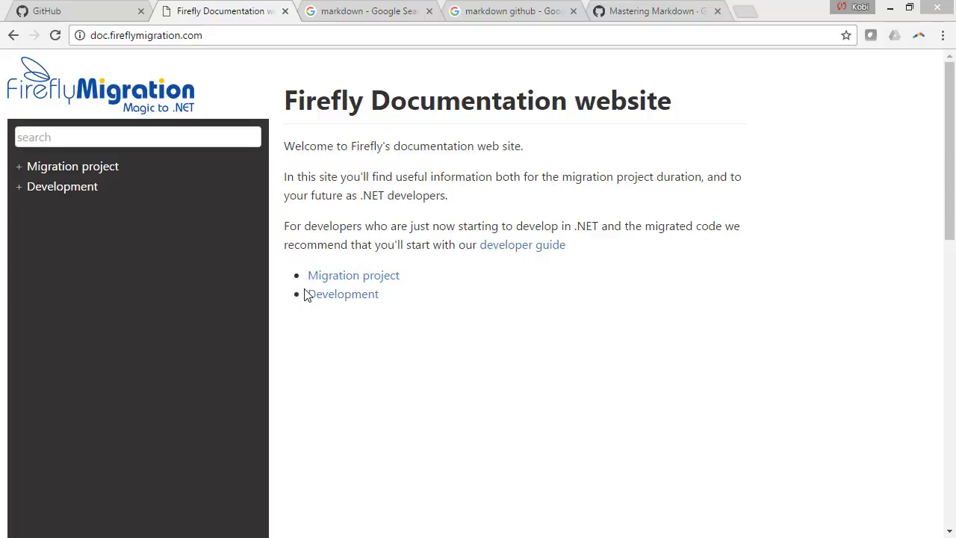
Step: Search the Firefly documentation site for "range" and for "where", and clear the search
{"action": "left_click", "coordinate": [110, 142]}
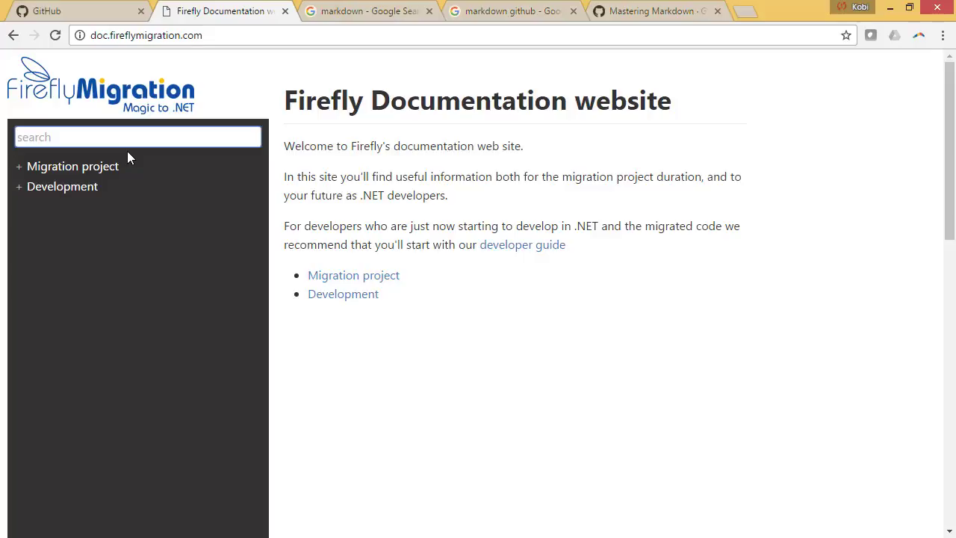
{"action": "type", "text": "range"}
{"action": "key", "text": "ctrl+a"}
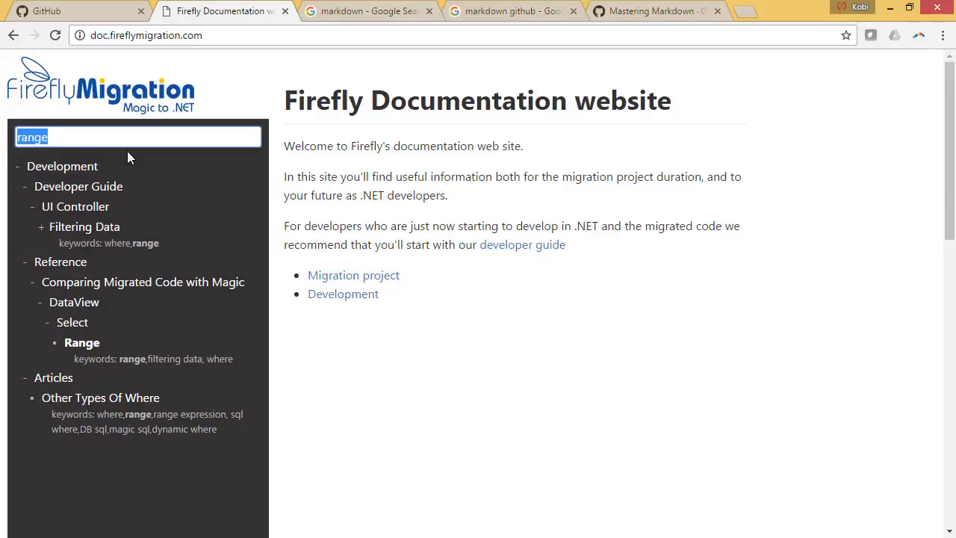
{"action": "type", "text": "where"}
{"action": "key", "text": "ctrl+a"}
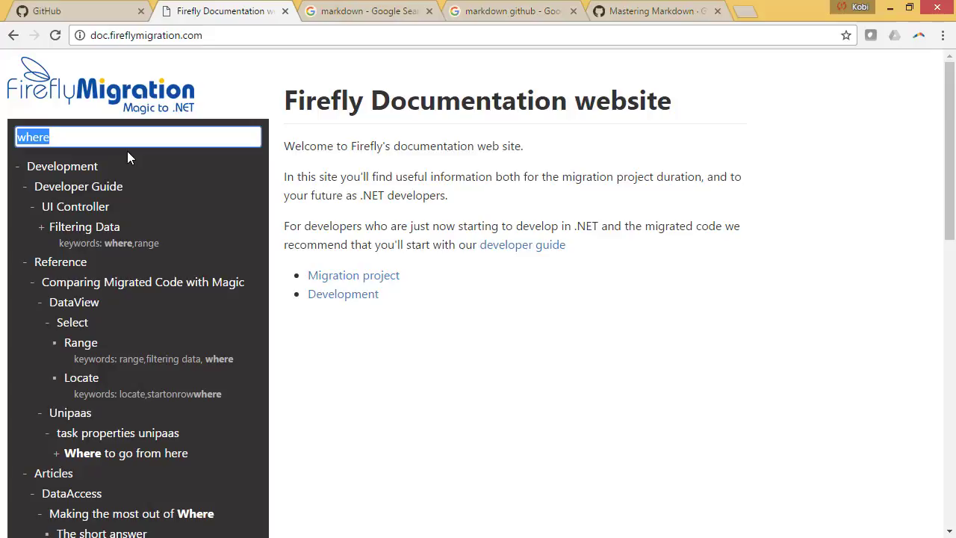
{"action": "key", "text": "BackSpace"}
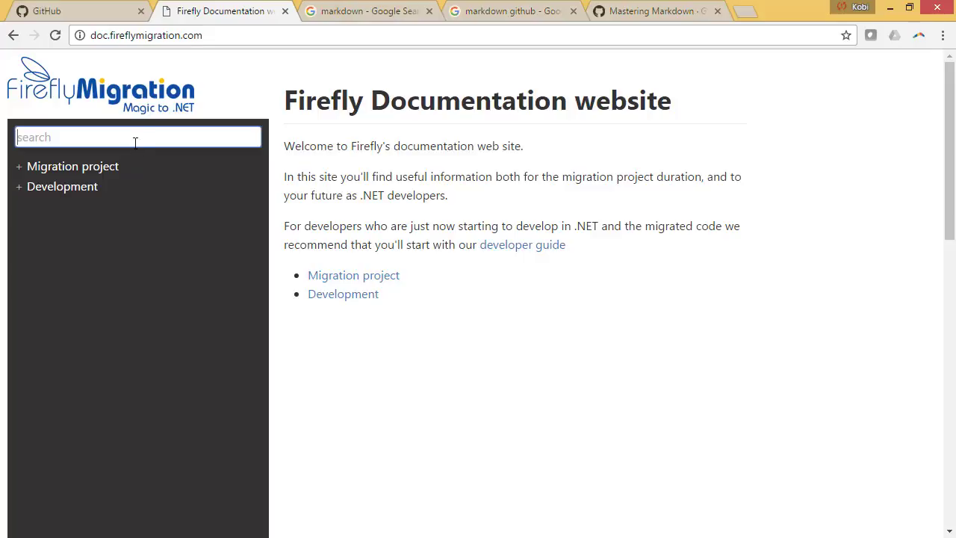
Step: Search the documentation site for "var", open the var article under Classes and highlight its two code lines
{"action": "left_click", "coordinate": [79, 13]}
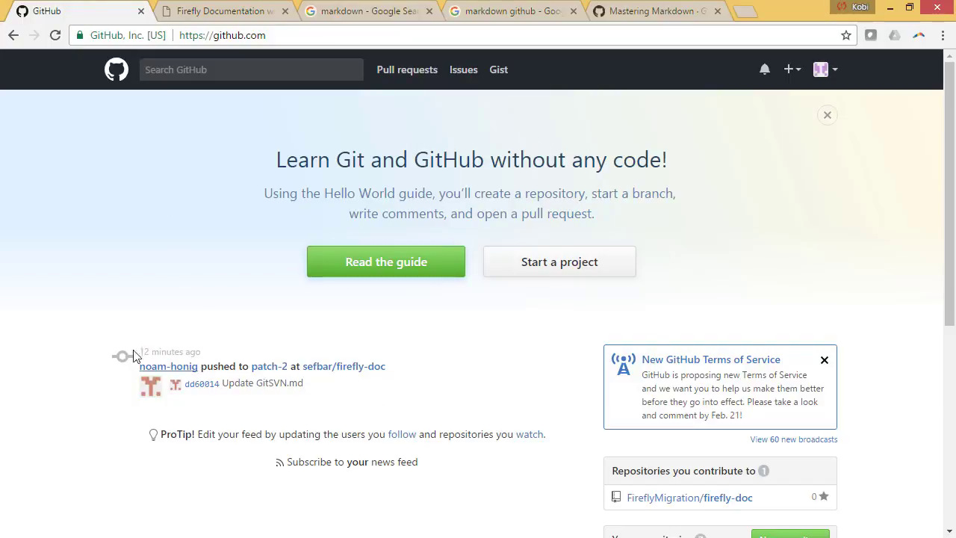
{"action": "left_click", "coordinate": [200, 17]}
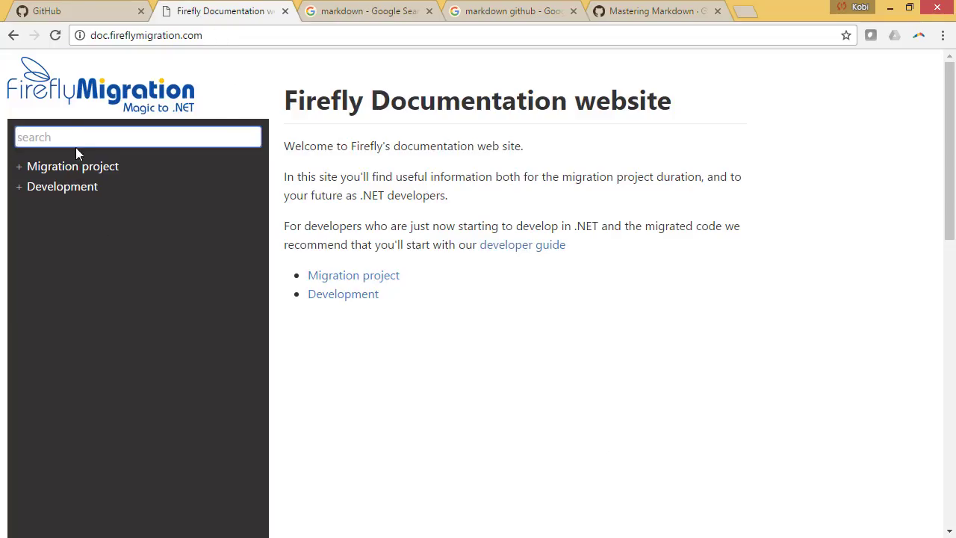
{"action": "type", "text": "var"}
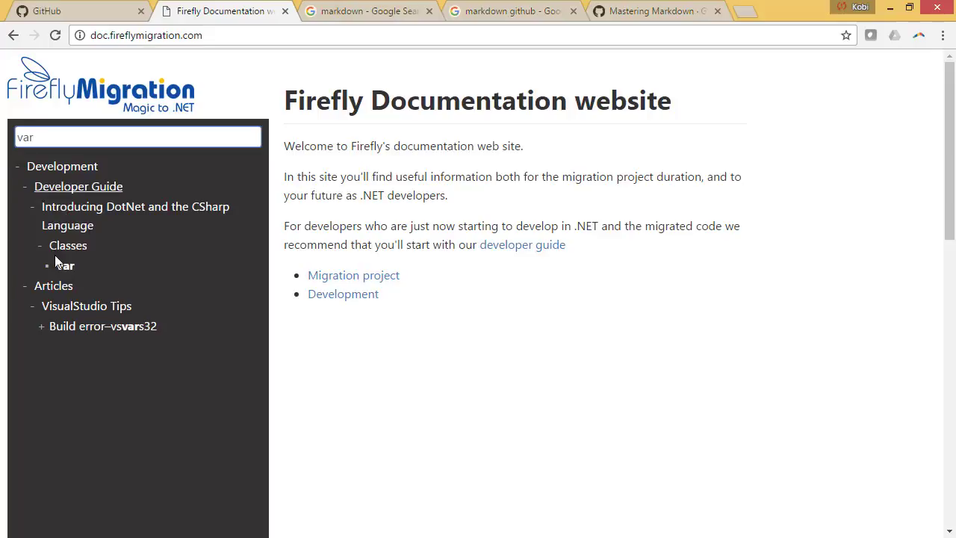
{"action": "left_click", "coordinate": [66, 271]}
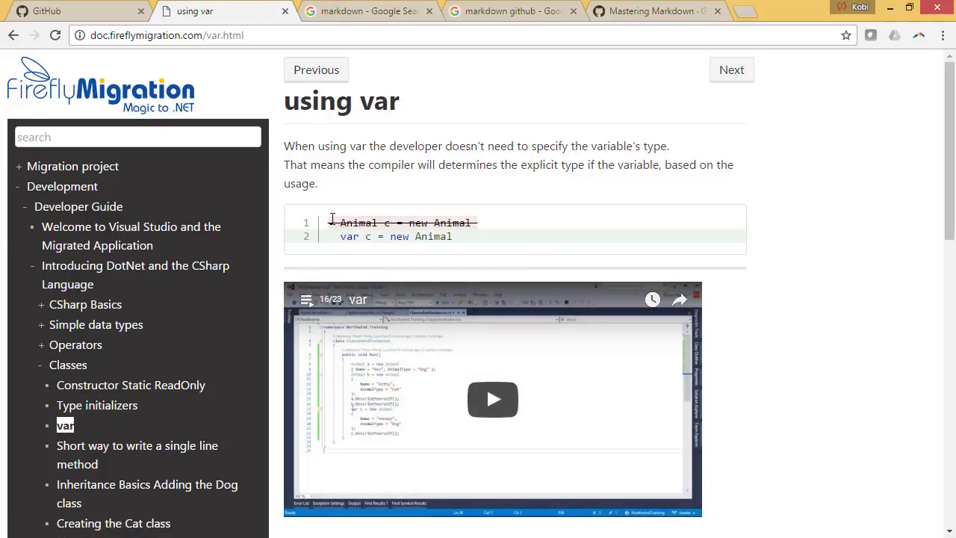
{"action": "left_click_drag", "start_coordinate": [329, 222], "coordinate": [487, 223]}
{"action": "left_click_drag", "start_coordinate": [333, 236], "coordinate": [465, 239]}
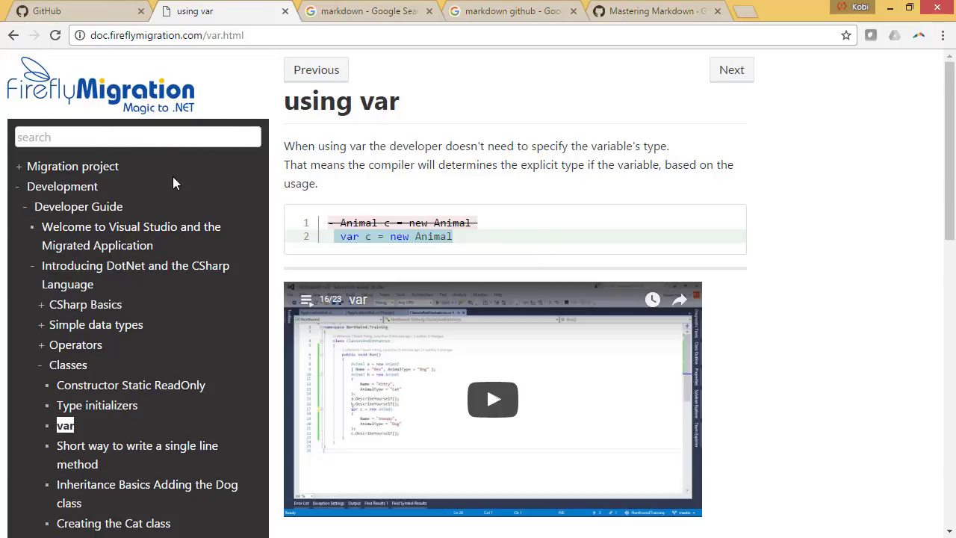
Step: Search GitHub for "firefly-doc" and open the FireflyMigration/firefly-doc repository
{"action": "left_click", "coordinate": [64, 11]}
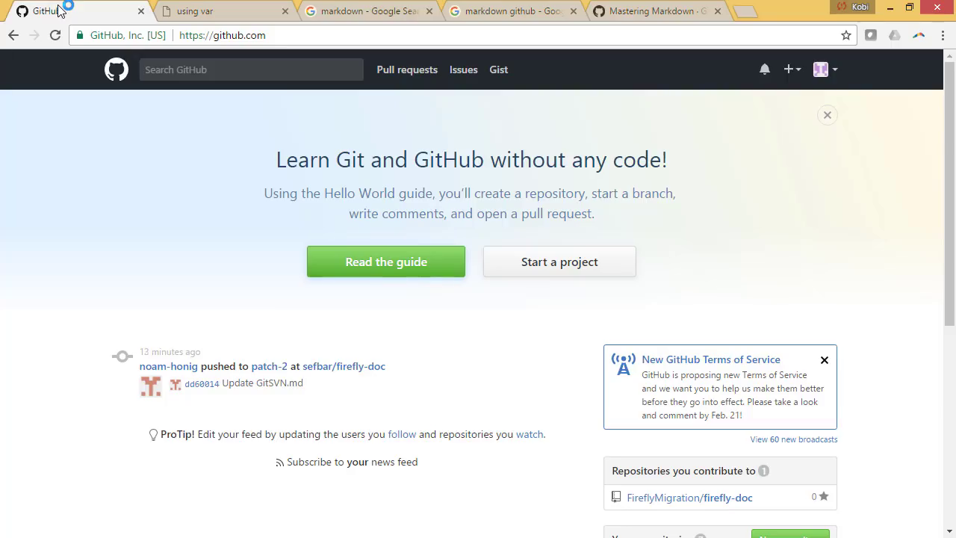
{"action": "left_click", "coordinate": [228, 71]}
{"action": "type", "text": "firefly"}
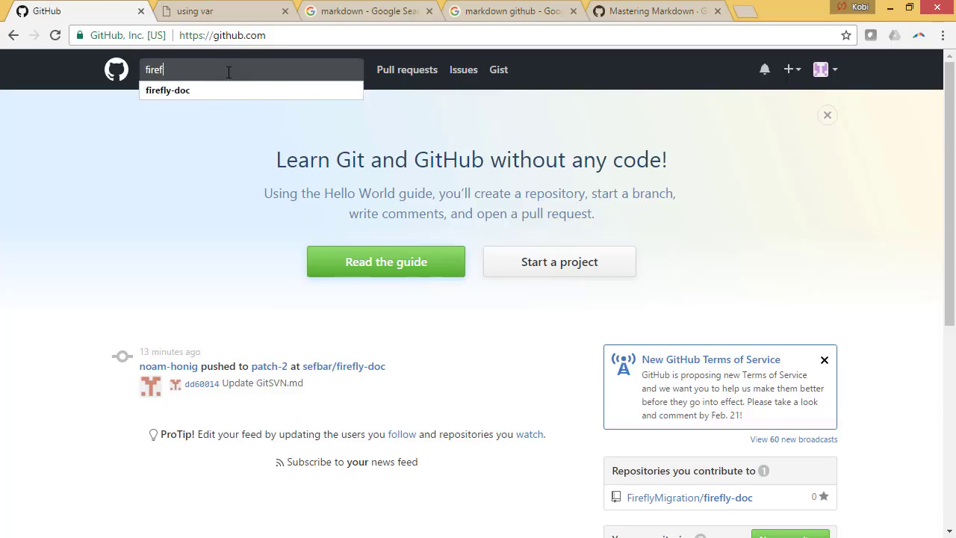
{"action": "type", "text": "-doc"}
{"action": "key", "text": "Return"}
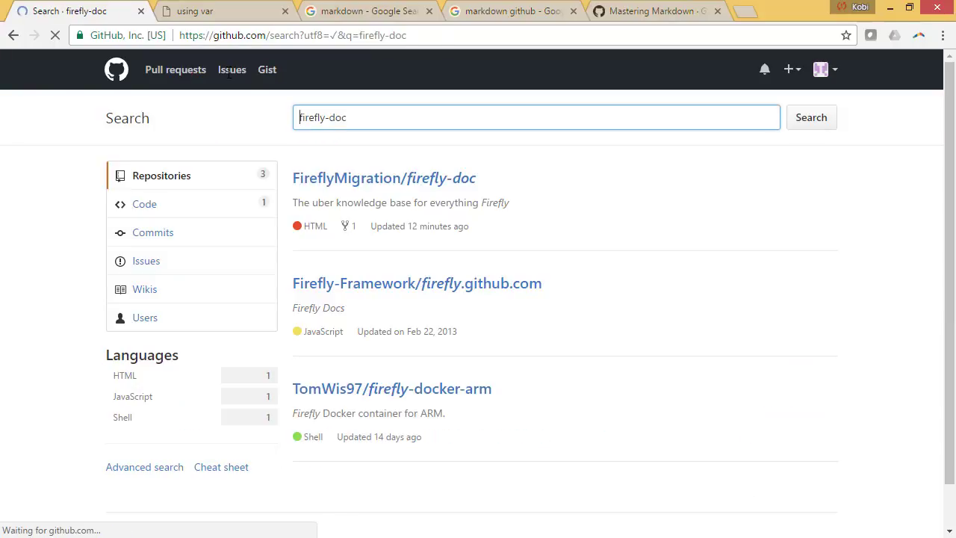
{"action": "left_click", "coordinate": [403, 181]}
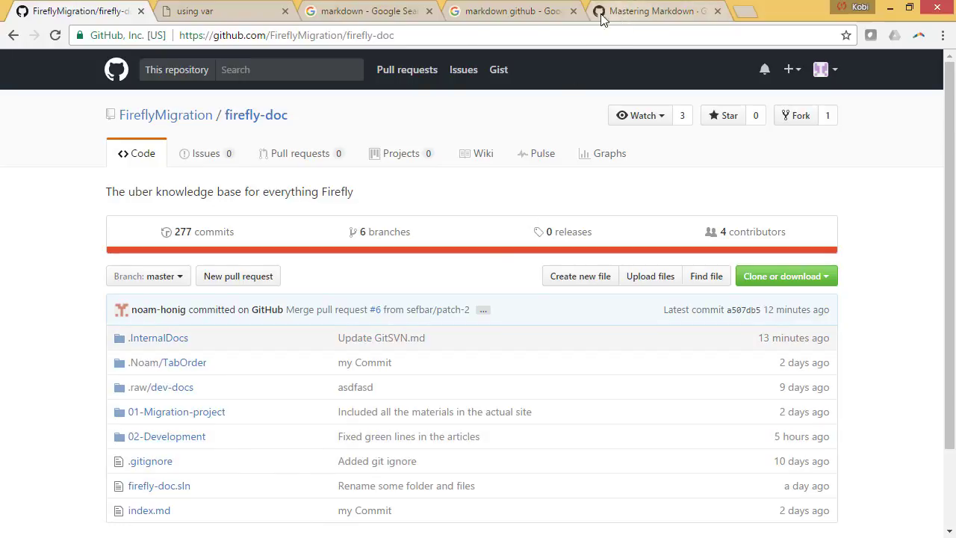
Step: Open 04_var.md in the repository's 02-Development/01-Developer-Guide/01-Introducing-DotNet-and-the-CSharp-Language/04_Classes folder
{"action": "left_click", "coordinate": [210, 15]}
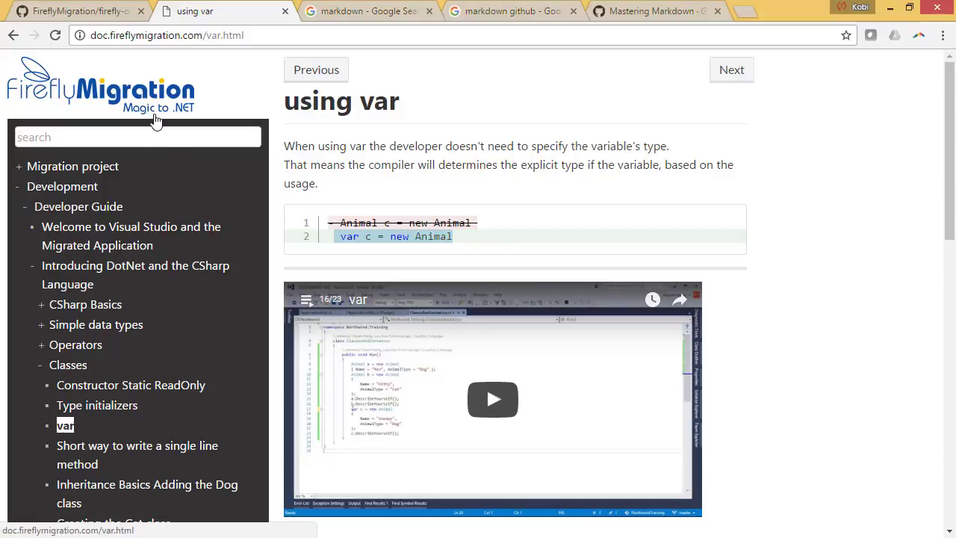
{"action": "left_click", "coordinate": [77, 13]}
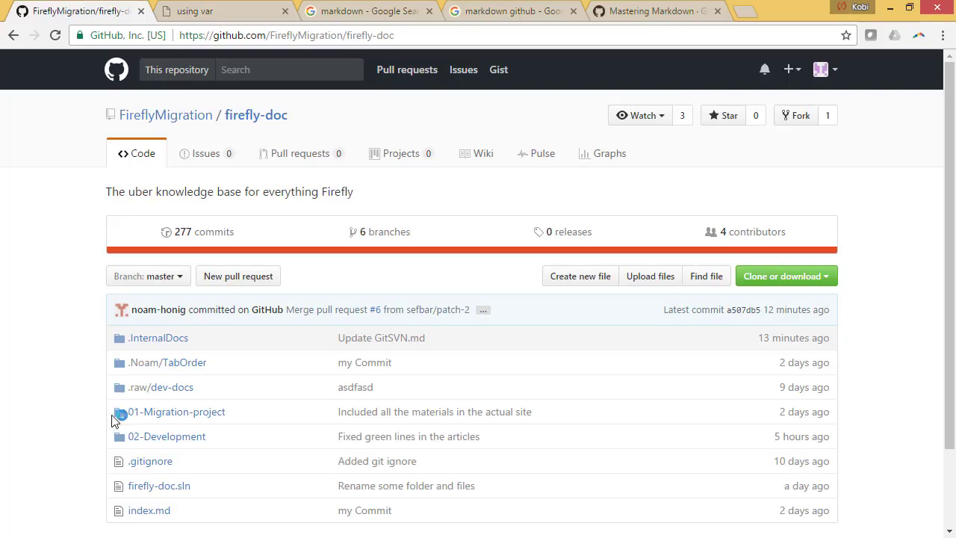
{"action": "left_click", "coordinate": [170, 438]}
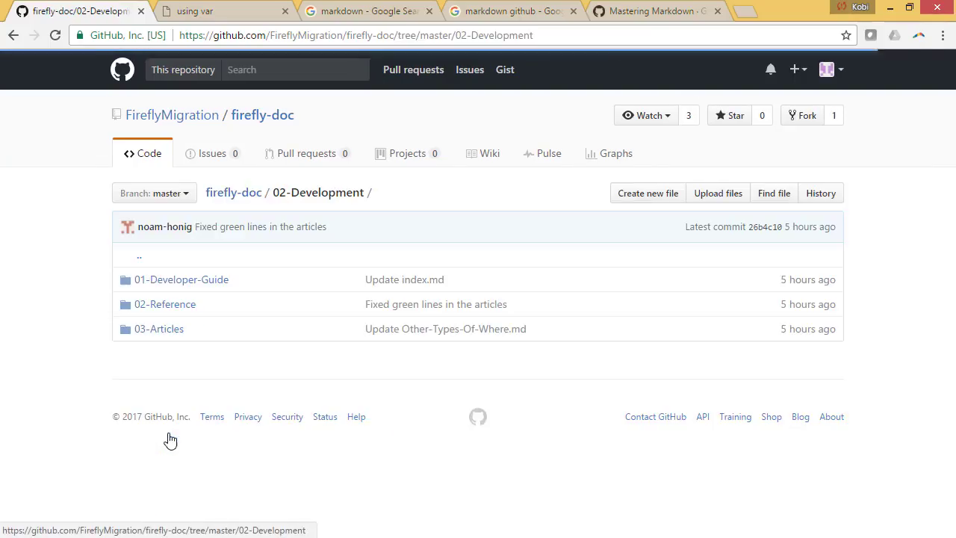
{"action": "left_click", "coordinate": [168, 284]}
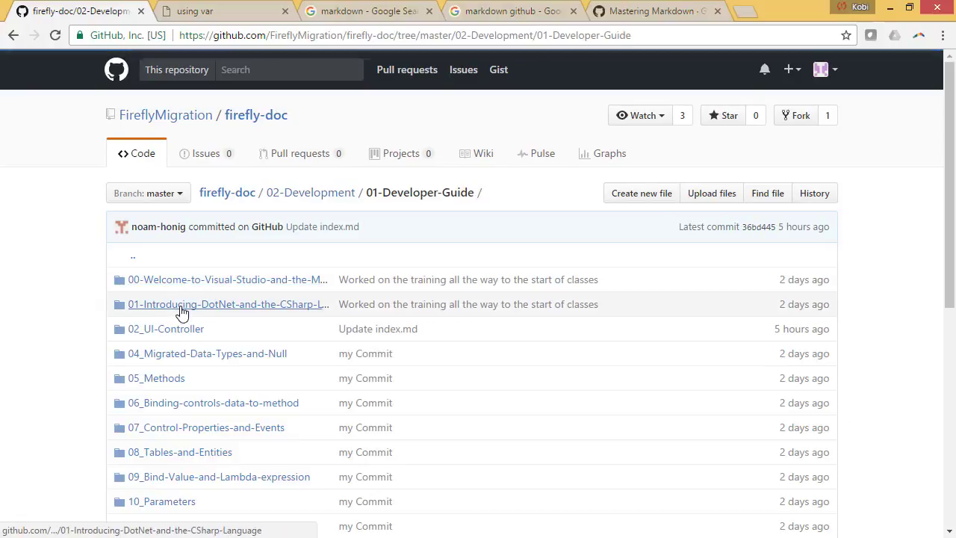
{"action": "left_click", "coordinate": [182, 314]}
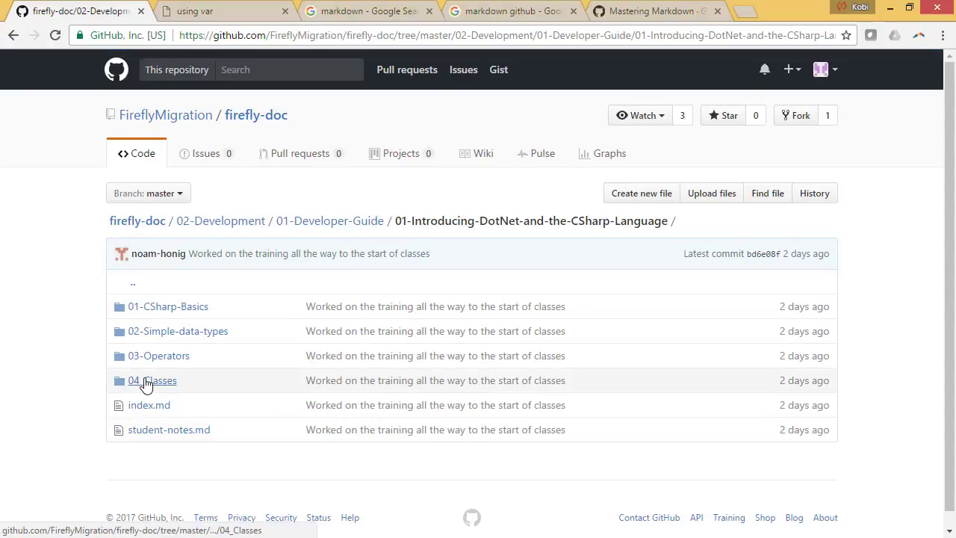
{"action": "left_click", "coordinate": [133, 381]}
{"action": "left_click", "coordinate": [153, 380]}
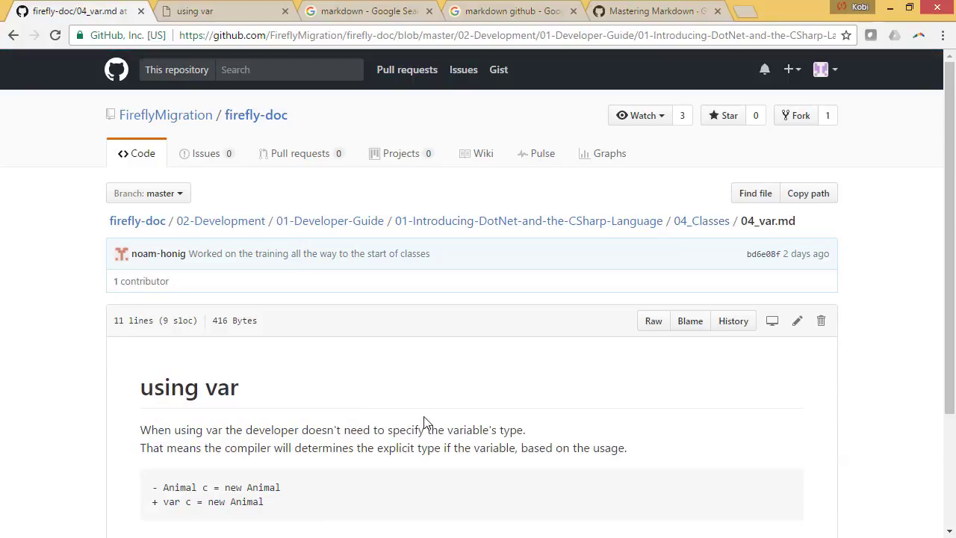
{"action": "scroll", "coordinate": [277, 401], "scroll_direction": "down", "scroll_amount": 3}
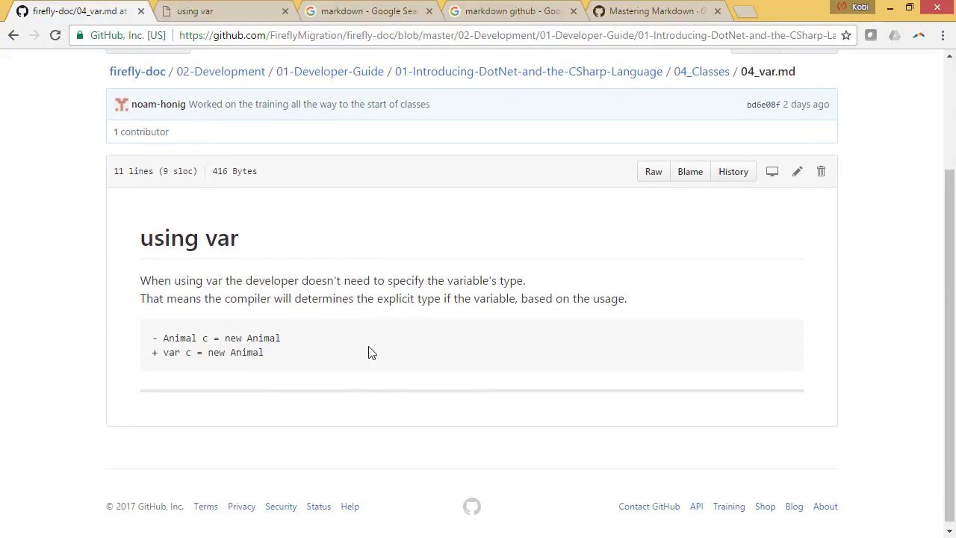
Step: Check 04_var.md against the published using var page, open the file for editing and highlight its code-fence and heading markers
{"action": "left_click", "coordinate": [198, 10]}
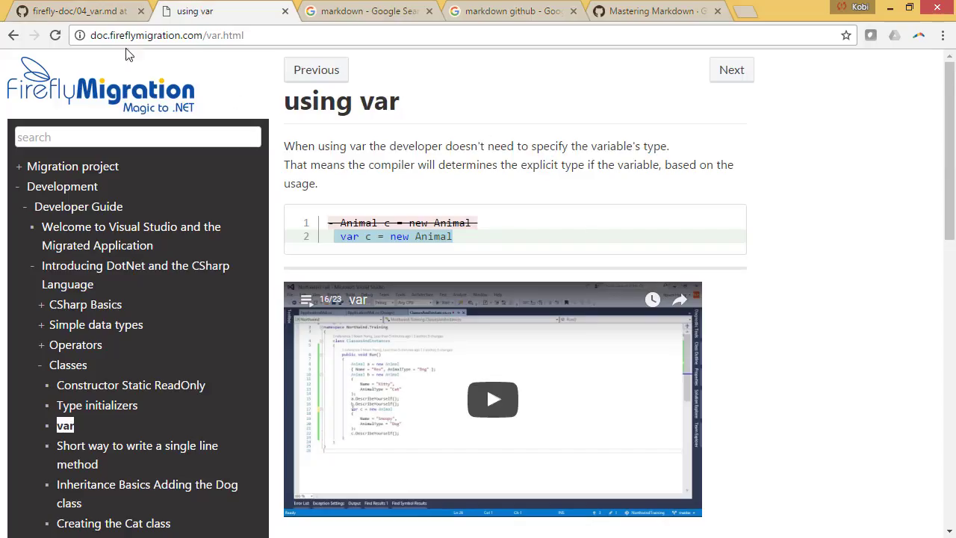
{"action": "left_click", "coordinate": [71, 12]}
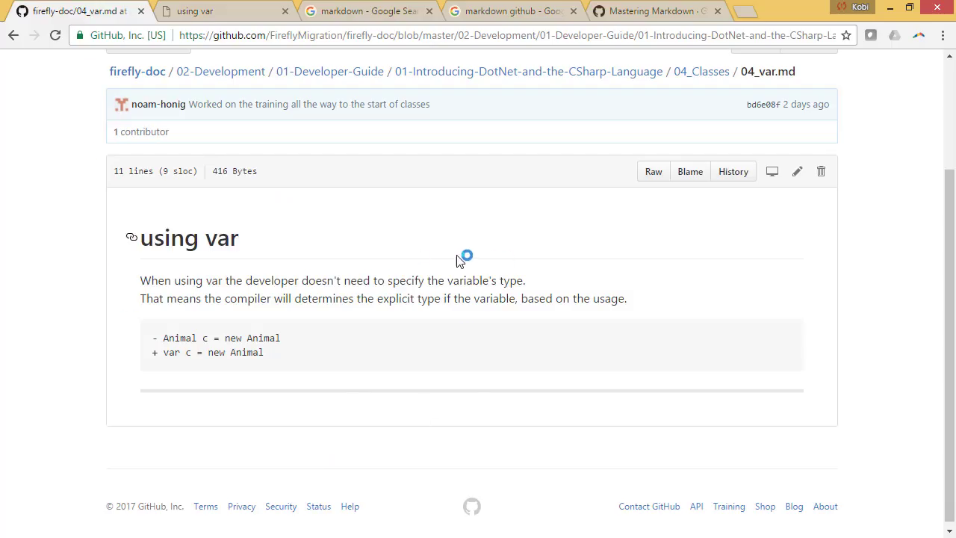
{"action": "left_click", "coordinate": [799, 173]}
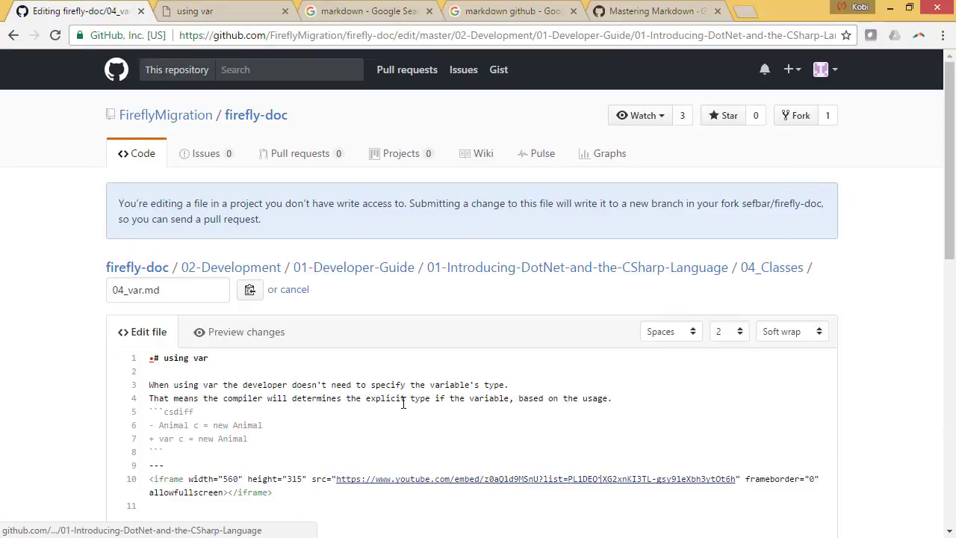
{"action": "scroll", "coordinate": [404, 403], "scroll_direction": "down", "scroll_amount": 2}
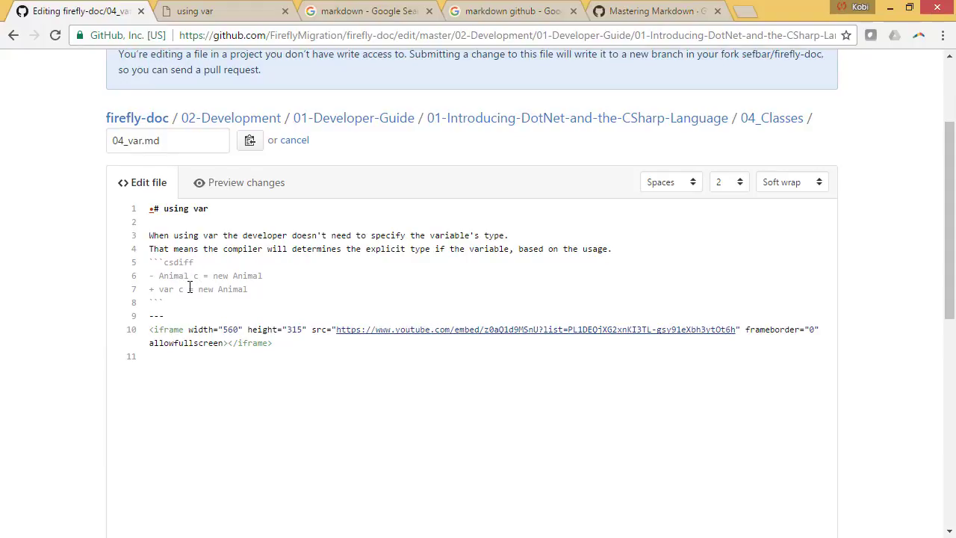
{"action": "left_click_drag", "start_coordinate": [152, 262], "coordinate": [167, 261]}
{"action": "left_click_drag", "start_coordinate": [160, 210], "coordinate": [149, 211]}
Step: Review GitHub's Mastering Markdown guide from its introduction through basic syntax to GitHub Flavored Markdown
{"action": "left_click", "coordinate": [642, 12]}
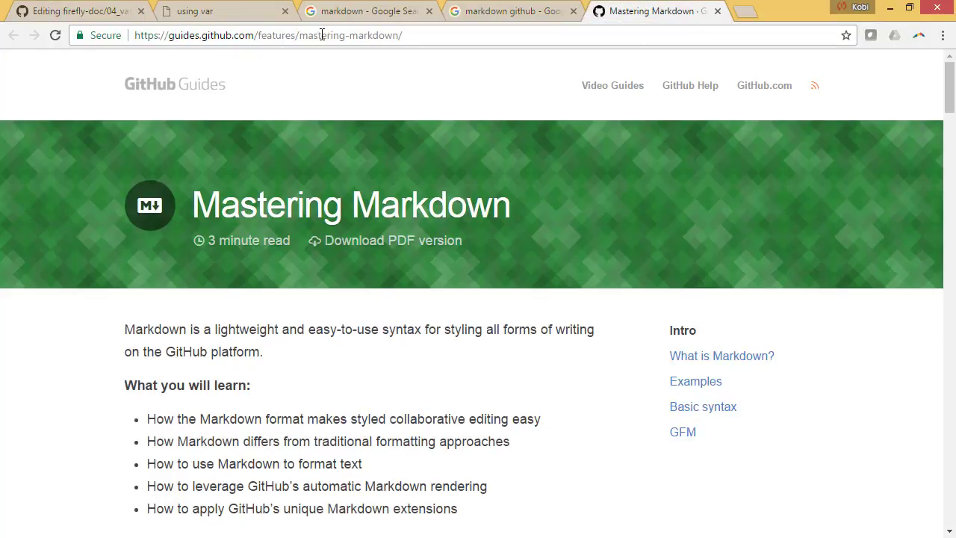
{"action": "left_click_drag", "start_coordinate": [299, 36], "coordinate": [403, 40]}
{"action": "left_click_drag", "start_coordinate": [329, 442], "coordinate": [333, 463]}
{"action": "scroll", "coordinate": [331, 455], "scroll_direction": "down", "scroll_amount": 5}
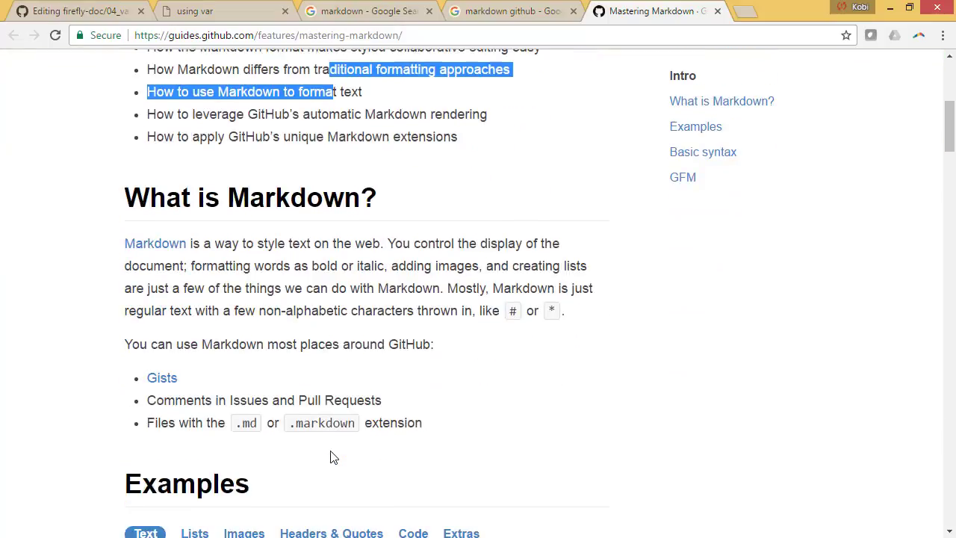
{"action": "scroll", "coordinate": [306, 364], "scroll_direction": "down", "scroll_amount": 13}
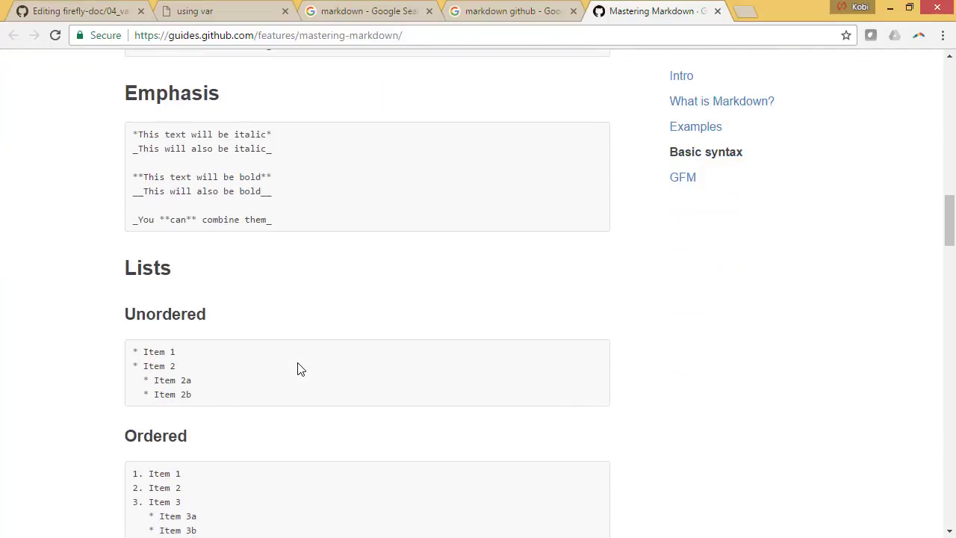
{"action": "scroll", "coordinate": [297, 368], "scroll_direction": "down", "scroll_amount": 8}
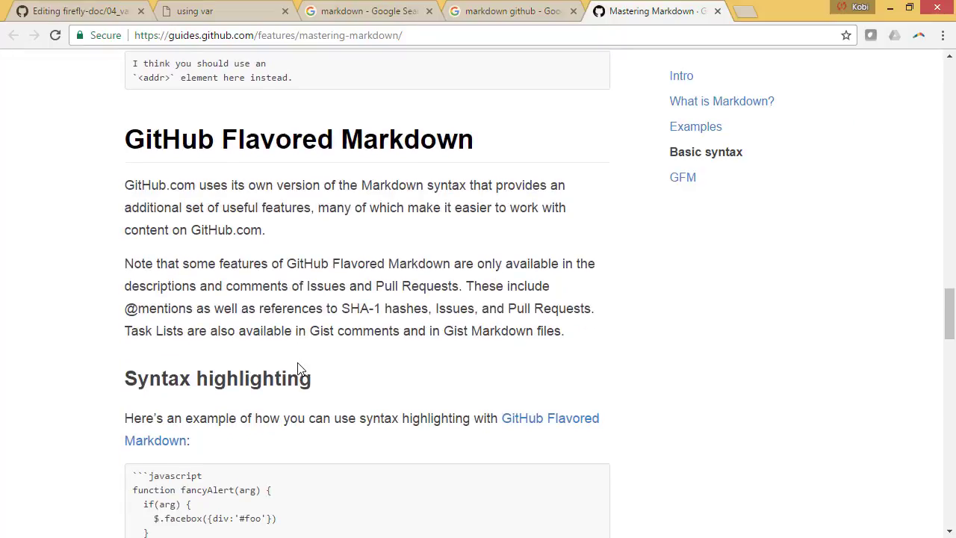
Step: Compare the heading line in the 04_var.md source with the rendered heading on the published using var page
{"action": "left_click", "coordinate": [88, 12]}
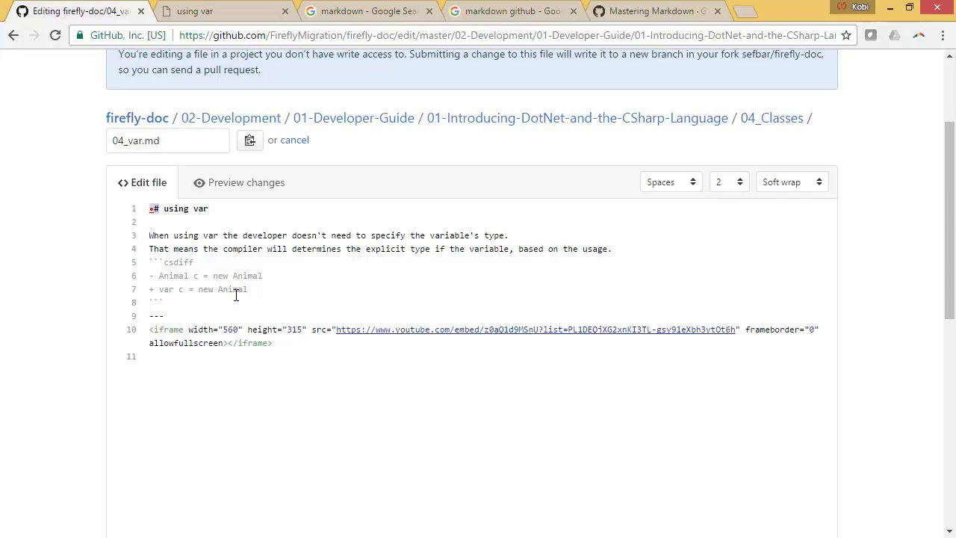
{"action": "left_click", "coordinate": [216, 16]}
{"action": "left_click_drag", "start_coordinate": [300, 105], "coordinate": [396, 108]}
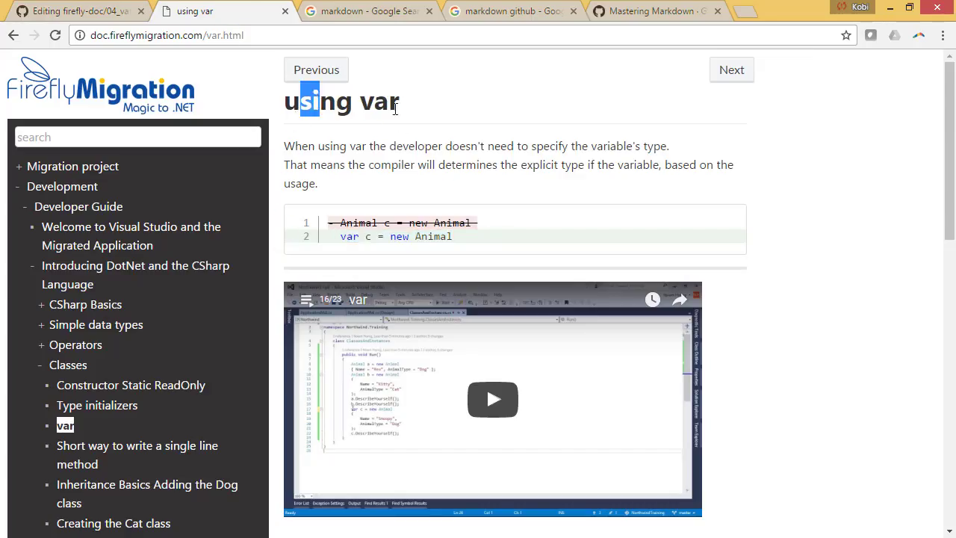
{"action": "left_click", "coordinate": [97, 16]}
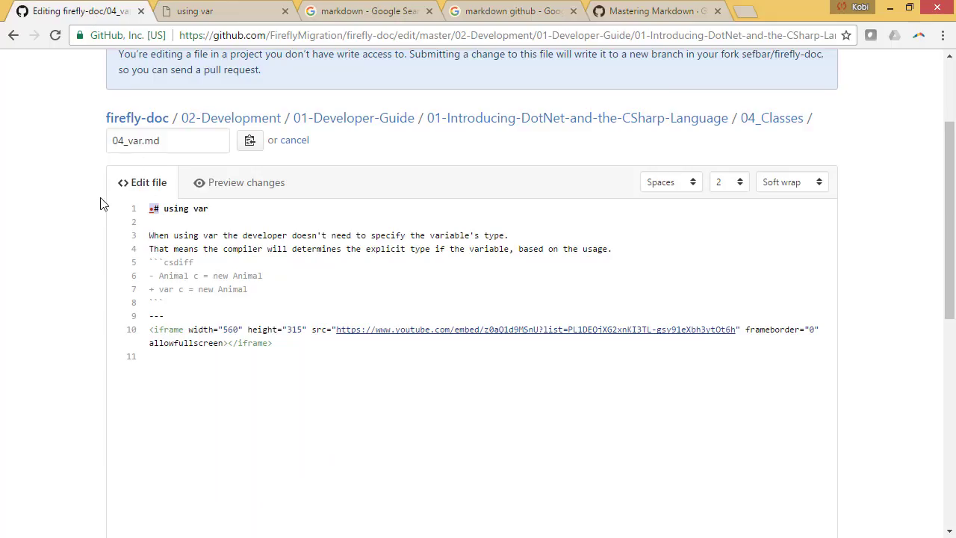
{"action": "left_click", "coordinate": [201, 218]}
{"action": "triple_click", "coordinate": [149, 208]}
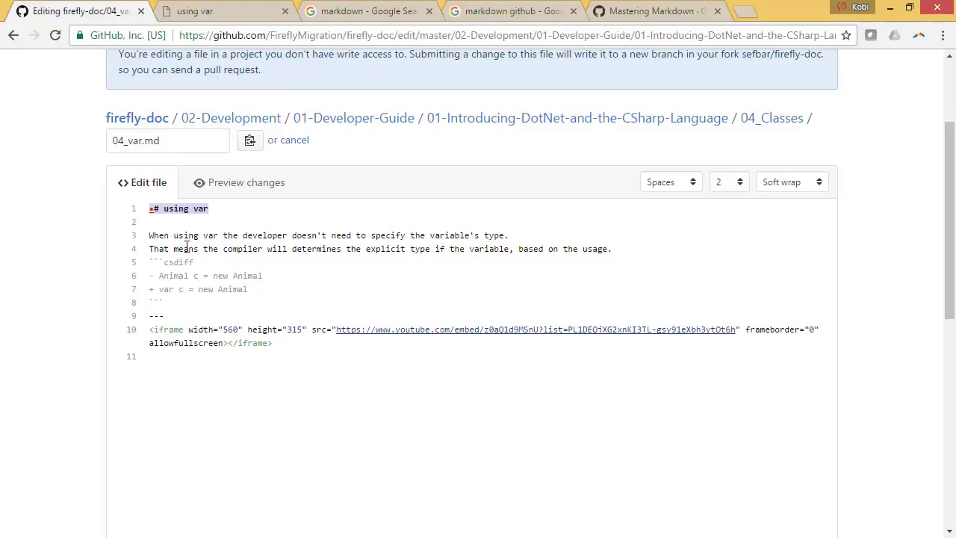
Step: Compare the description text and the csdiff code block in the 04_var.md source with the published using var page
{"action": "left_click_drag", "start_coordinate": [180, 223], "coordinate": [622, 247]}
{"action": "left_click_drag", "start_coordinate": [173, 305], "coordinate": [124, 267]}
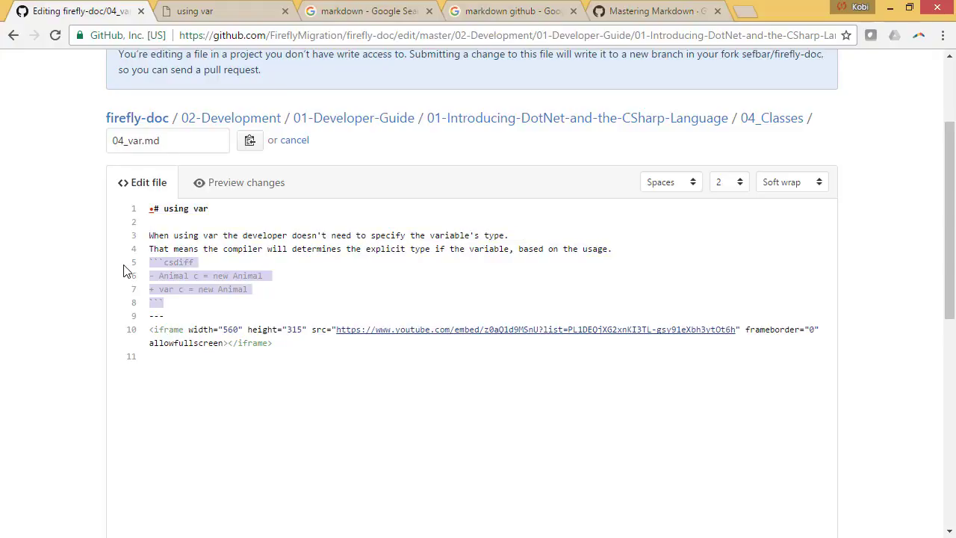
{"action": "left_click", "coordinate": [181, 19]}
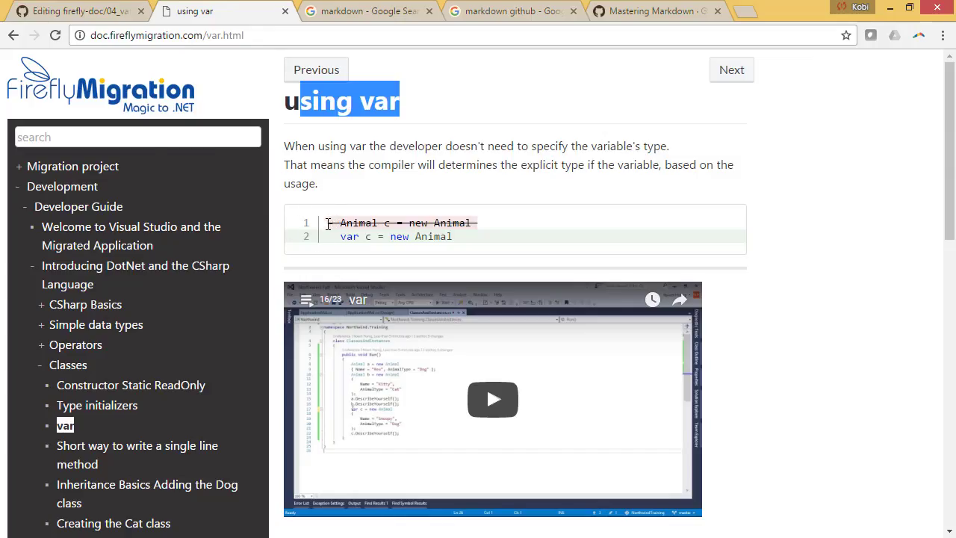
{"action": "left_click", "coordinate": [78, 15]}
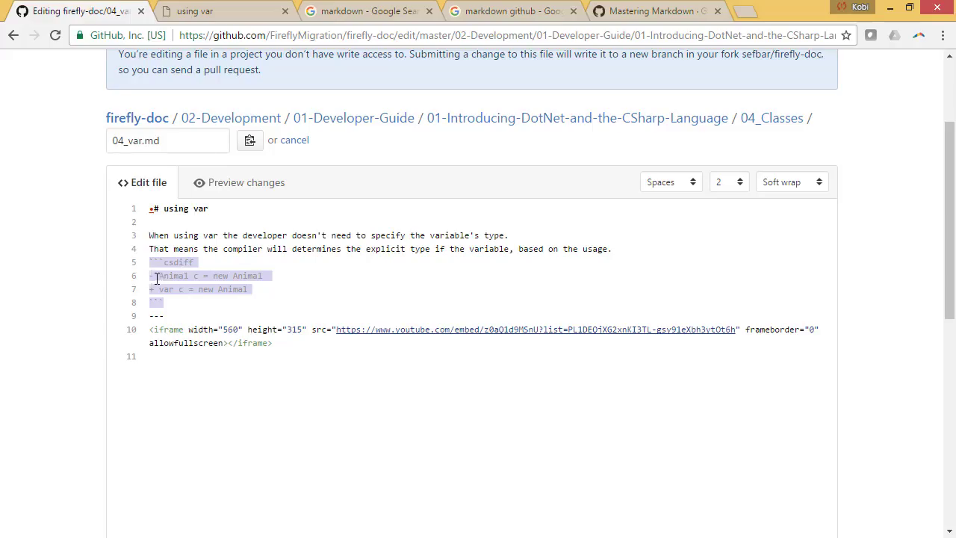
Step: Compare the iframe line in the 04_var.md source with the embedded video on the published using var page
{"action": "left_click", "coordinate": [195, 18]}
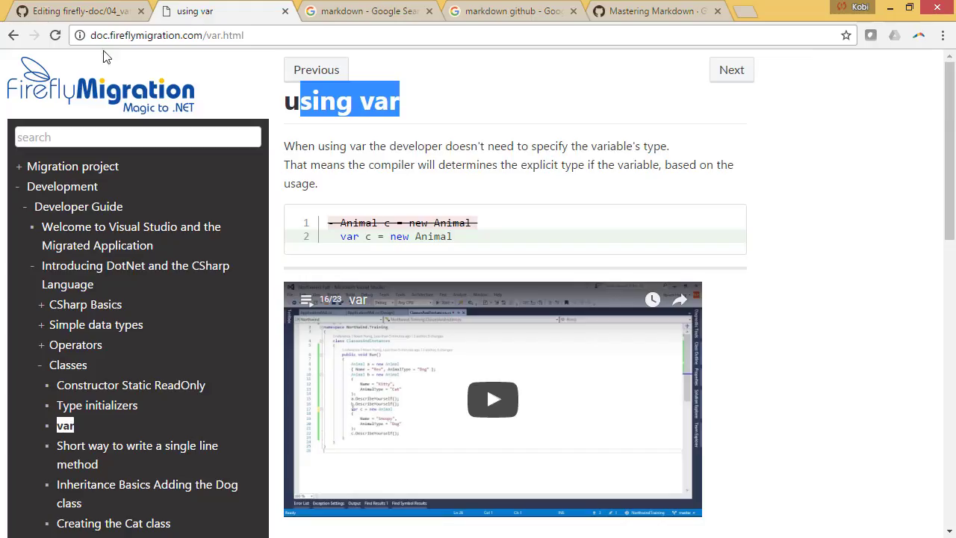
{"action": "left_click", "coordinate": [91, 18]}
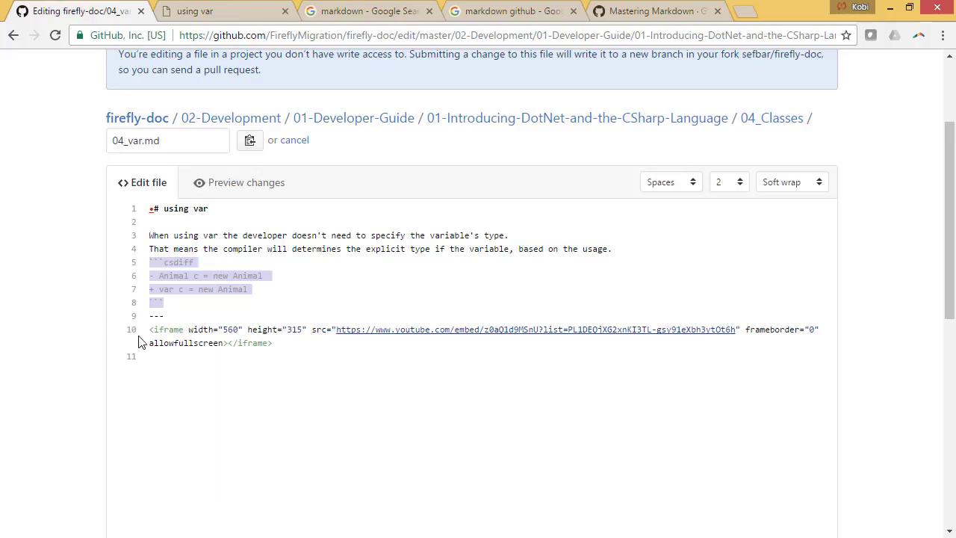
{"action": "left_click", "coordinate": [196, 20]}
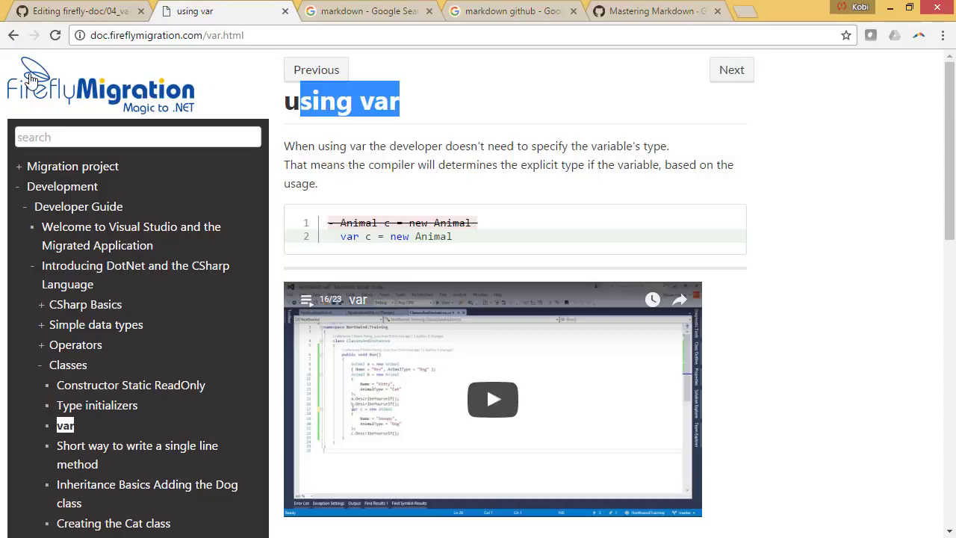
{"action": "left_click", "coordinate": [52, 18]}
{"action": "left_click_drag", "start_coordinate": [291, 355], "coordinate": [109, 333]}
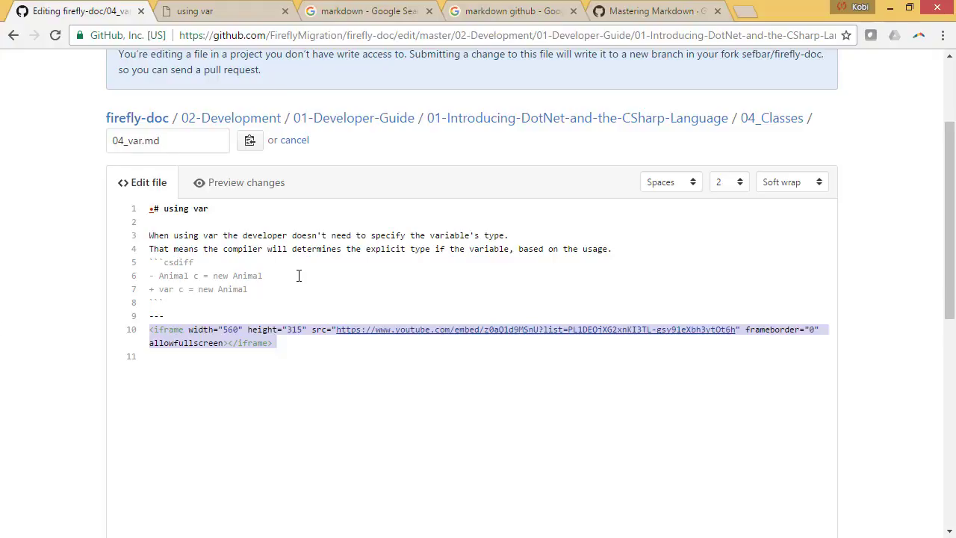
Step: Append "();" to both "new Animal" lines in the csdiff code block of 04_var.md
{"action": "left_click", "coordinate": [298, 276]}
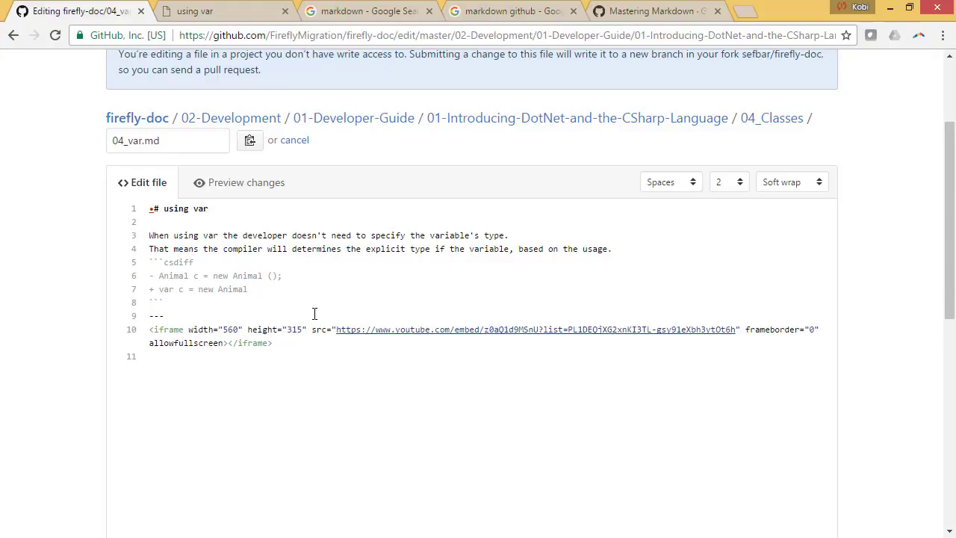
{"action": "type", "text": ");"}
{"action": "left_click", "coordinate": [267, 275]}
{"action": "key", "text": "BackSpace"}
{"action": "left_click", "coordinate": [283, 304]}
Step: Preview the changes to 04_var.md and check the edited code block
{"action": "scroll", "coordinate": [305, 321], "scroll_direction": "down", "scroll_amount": 5}
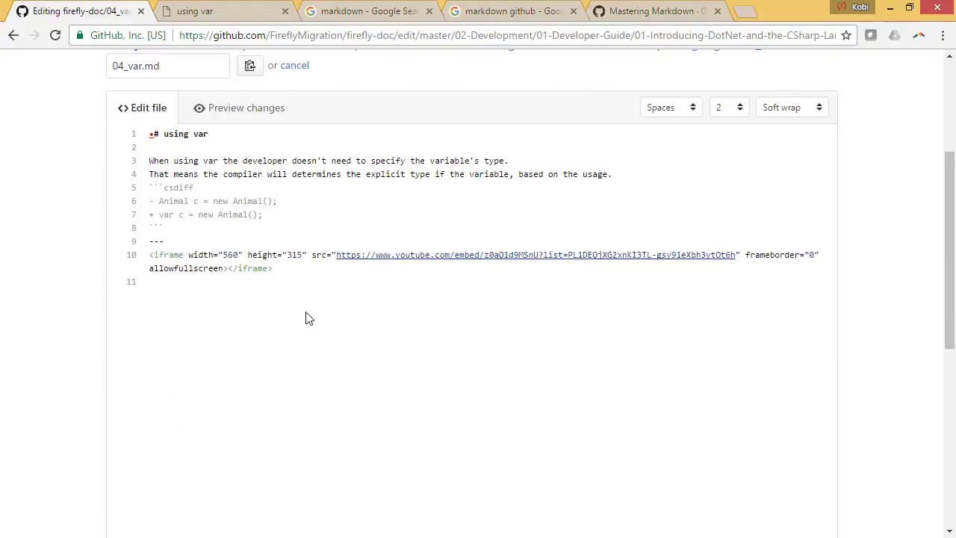
{"action": "left_click", "coordinate": [236, 112]}
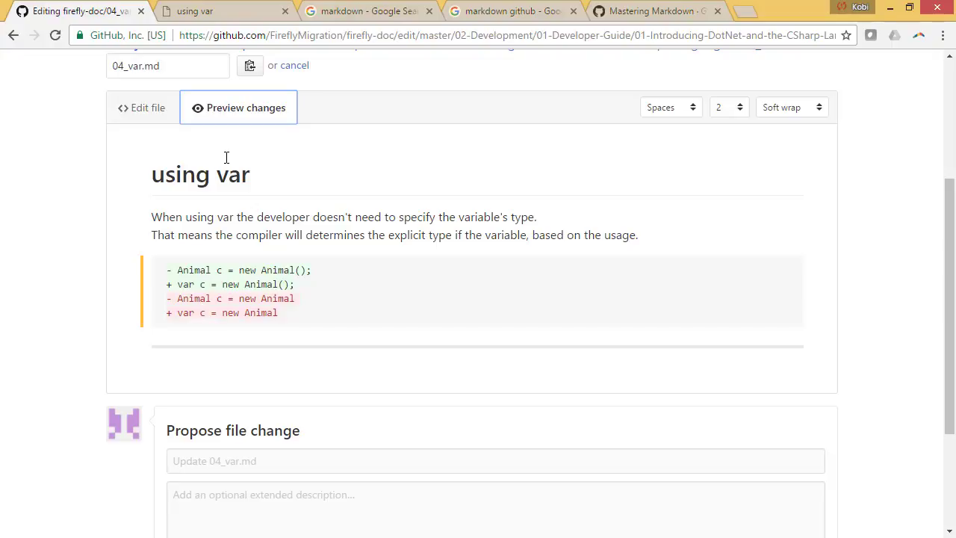
{"action": "left_click", "coordinate": [153, 117]}
{"action": "left_click", "coordinate": [216, 112]}
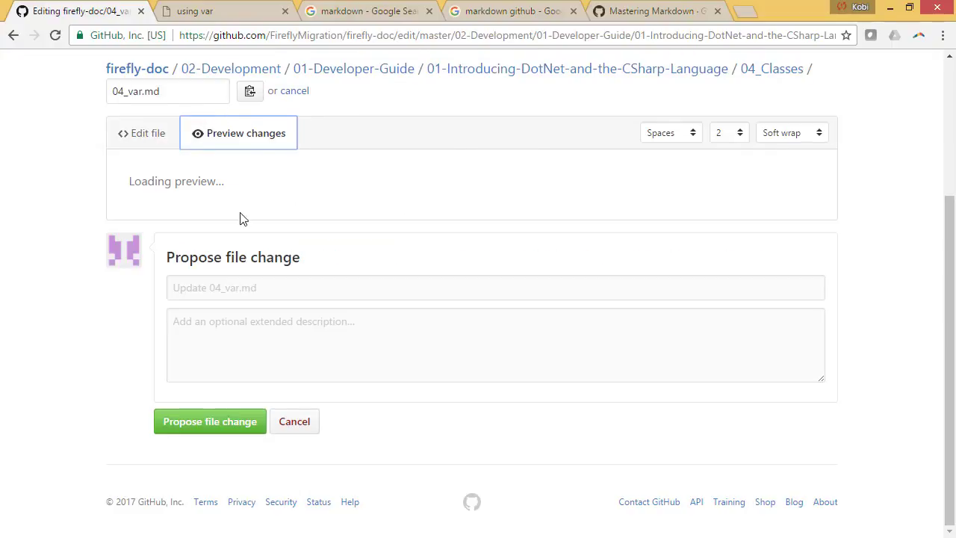
Step: Propose the file change with the extended description "Added the parens"
{"action": "scroll", "coordinate": [292, 251], "scroll_direction": "down", "scroll_amount": 1}
{"action": "scroll", "coordinate": [293, 251], "scroll_direction": "down", "scroll_amount": 2}
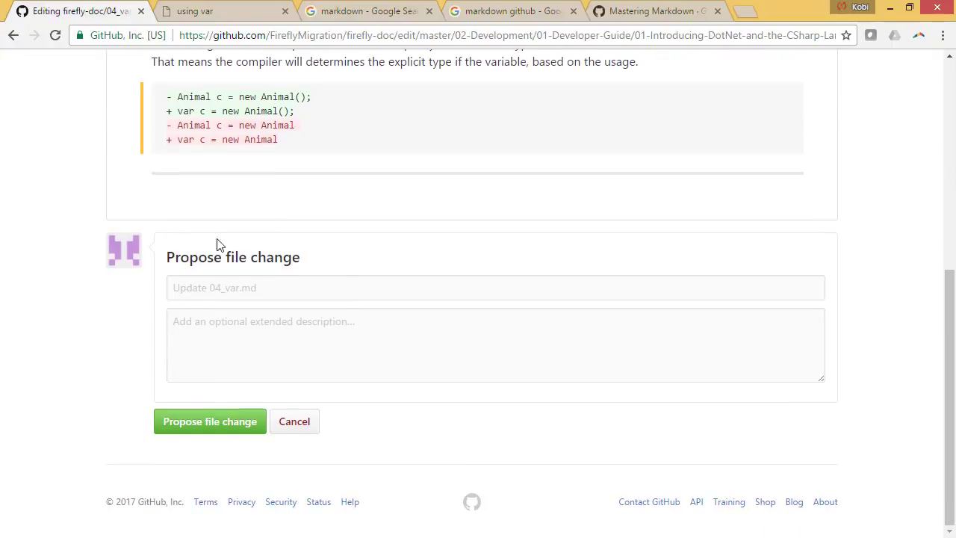
{"action": "left_click", "coordinate": [212, 329]}
{"action": "type", "text": "A"}
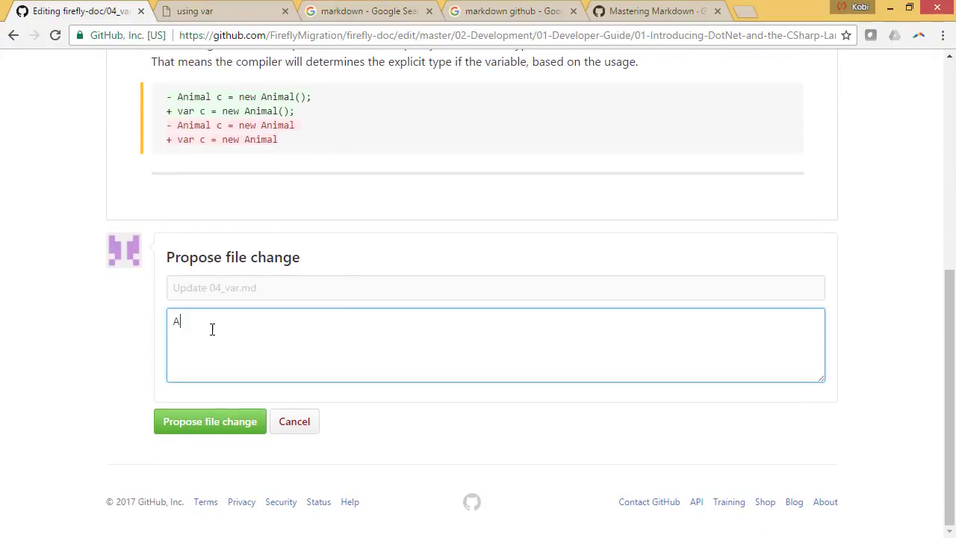
{"action": "type", "text": "dded the parens"}
{"action": "left_click", "coordinate": [199, 423]}
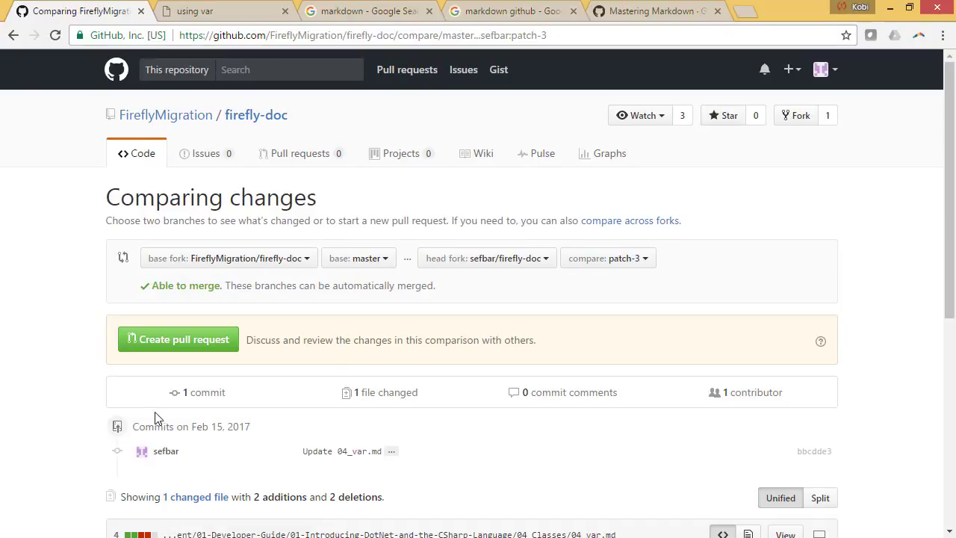
Step: Review the comparison of patch-3 with master and create a pull request from it
{"action": "scroll", "coordinate": [334, 371], "scroll_direction": "down", "scroll_amount": 2}
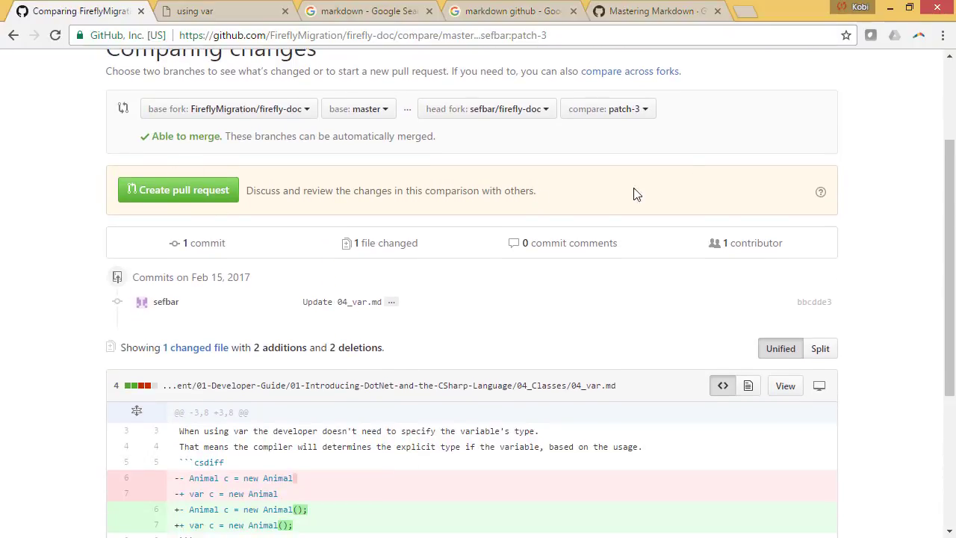
{"action": "left_click", "coordinate": [171, 196]}
{"action": "left_click", "coordinate": [621, 434]}
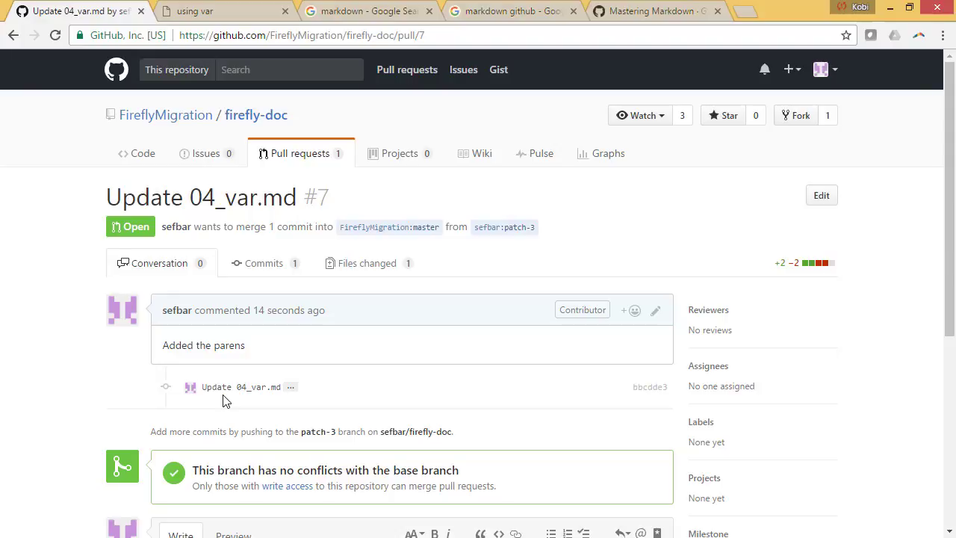
Step: Switch to the maintainer's GitHub window and open the Update 04_var.md pull request in the FireflyMigration/firefly-doc repository
{"action": "key", "text": "alt+Tab"}
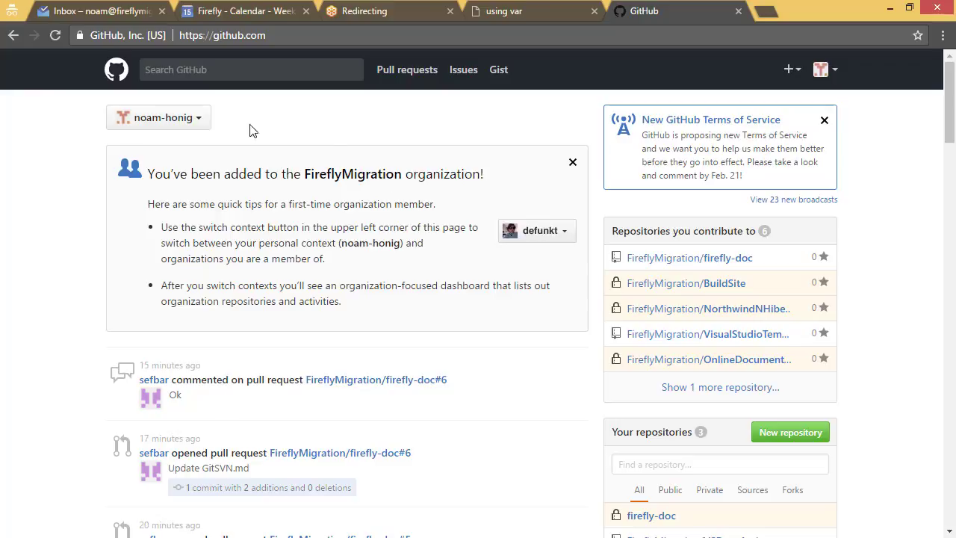
{"action": "left_click", "coordinate": [727, 260]}
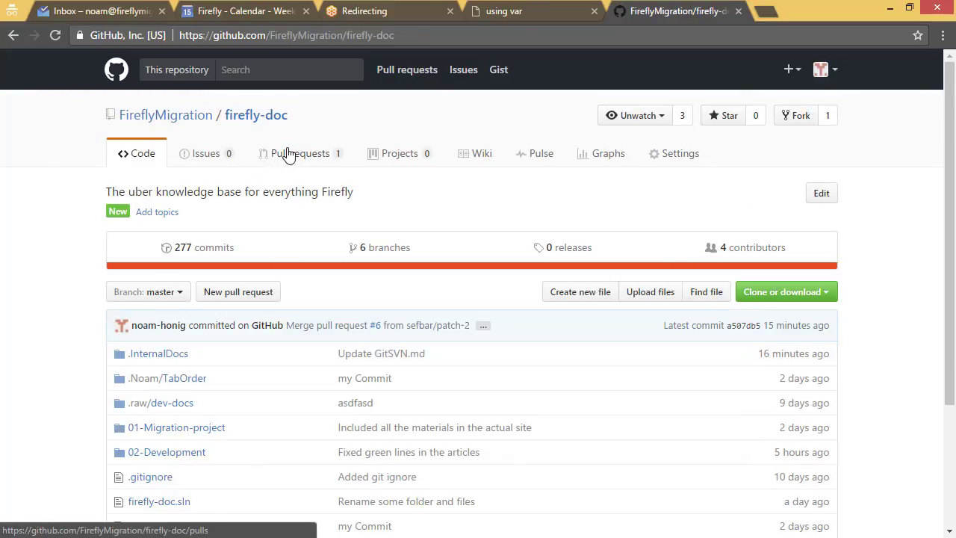
{"action": "left_click", "coordinate": [288, 155]}
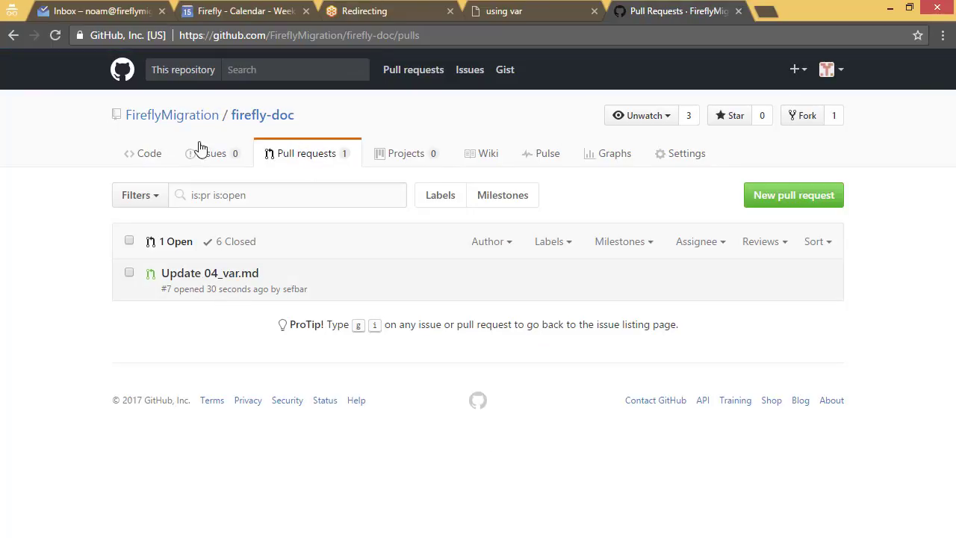
{"action": "left_click", "coordinate": [205, 275]}
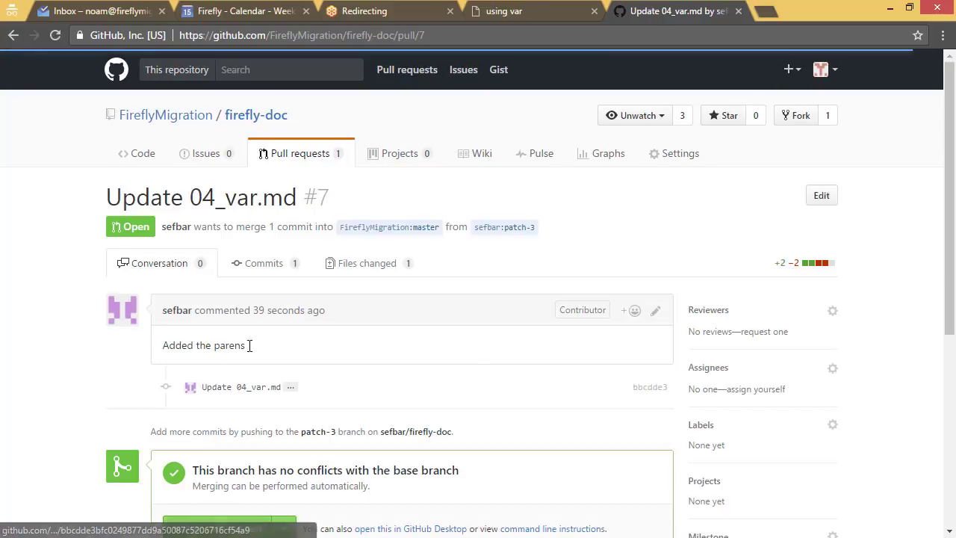
Step: Examine the pull request's Update 04_var.md commit diff and the full rendered version of the changed file
{"action": "scroll", "coordinate": [227, 217], "scroll_direction": "down", "scroll_amount": 3}
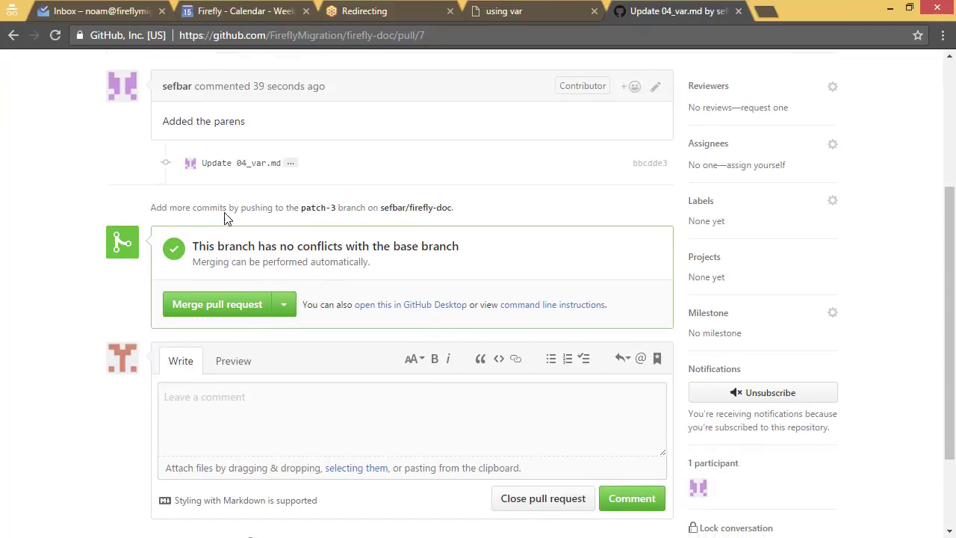
{"action": "left_click", "coordinate": [245, 163]}
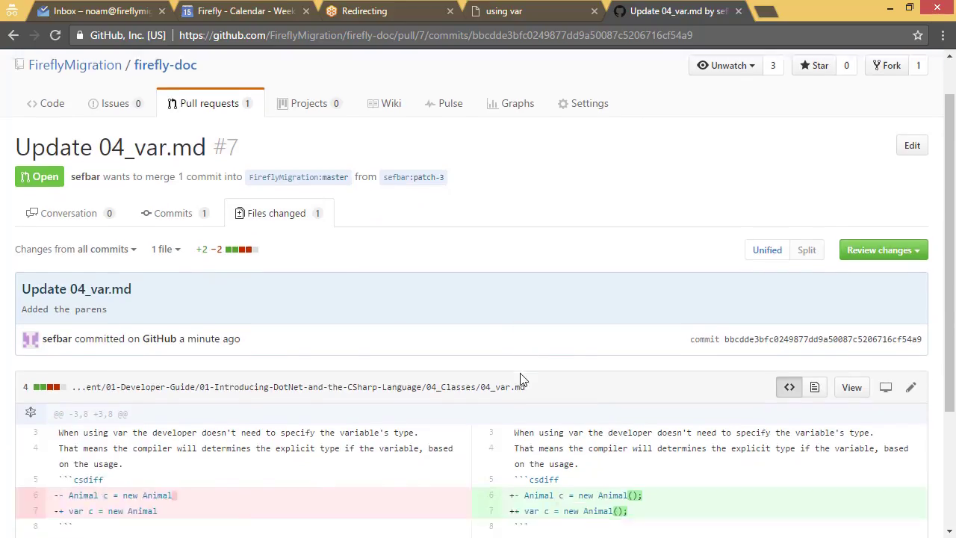
{"action": "scroll", "coordinate": [518, 380], "scroll_direction": "down", "scroll_amount": 3}
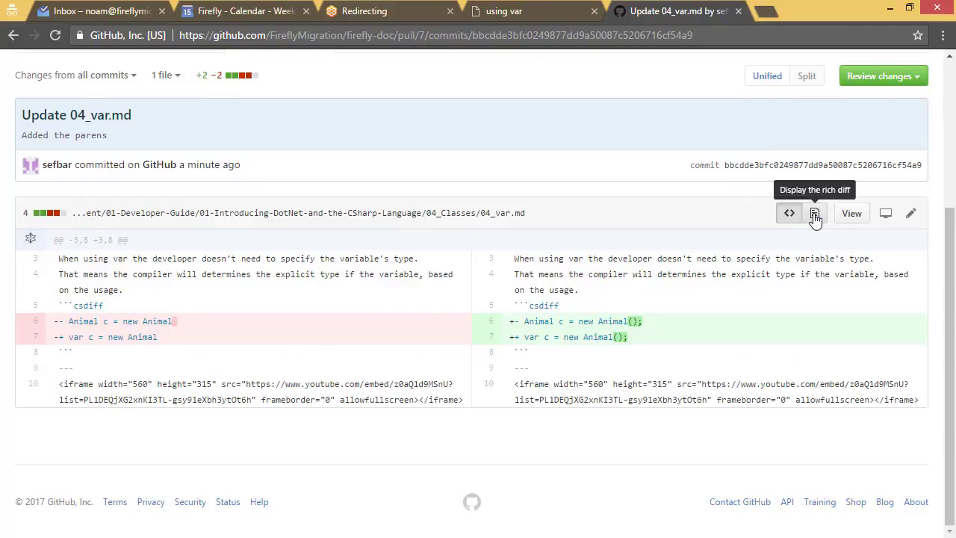
{"action": "left_click", "coordinate": [852, 214]}
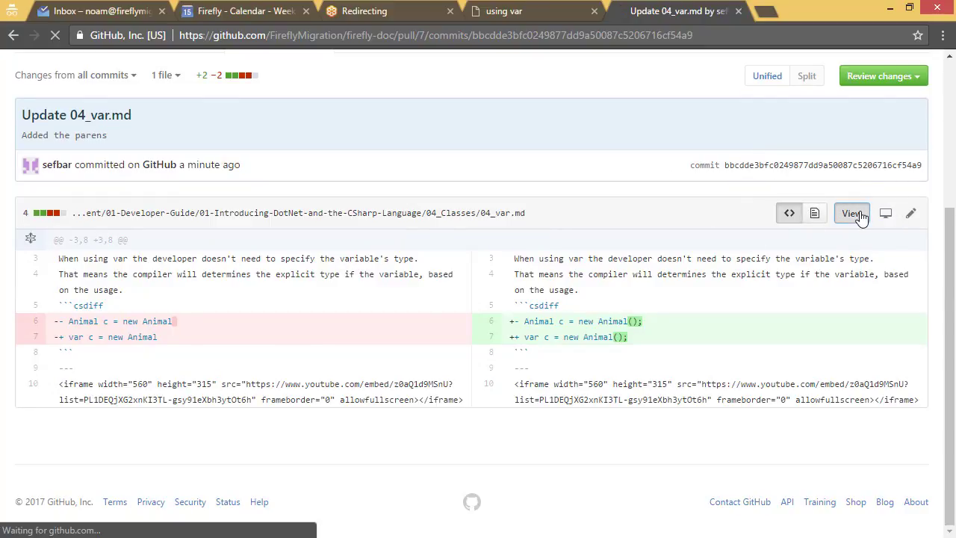
{"action": "scroll", "coordinate": [471, 382], "scroll_direction": "down", "scroll_amount": 3}
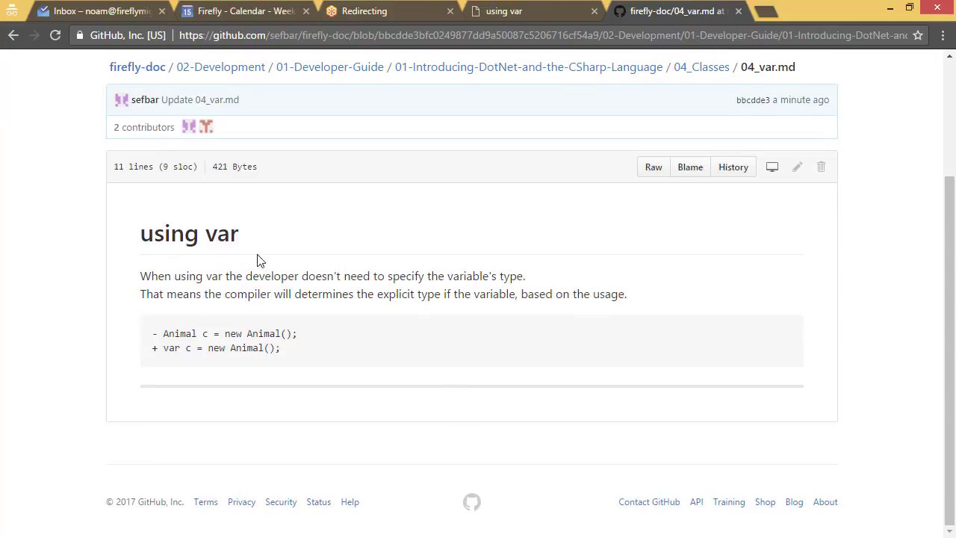
{"action": "scroll", "coordinate": [333, 316], "scroll_direction": "up", "scroll_amount": 3}
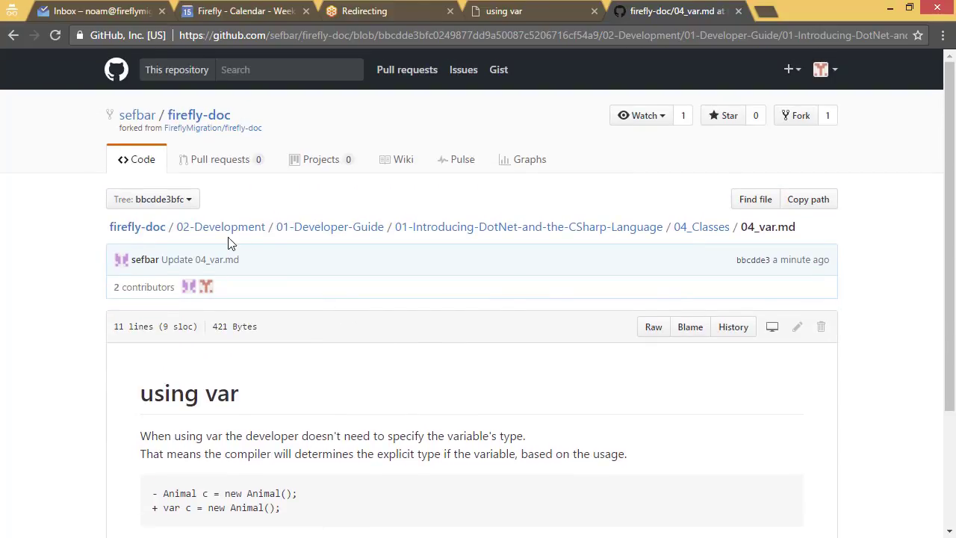
Step: Return to the commit diff, submit an Approve review, and merge the pull request into master
{"action": "left_click", "coordinate": [13, 35]}
{"action": "left_click", "coordinate": [881, 75]}
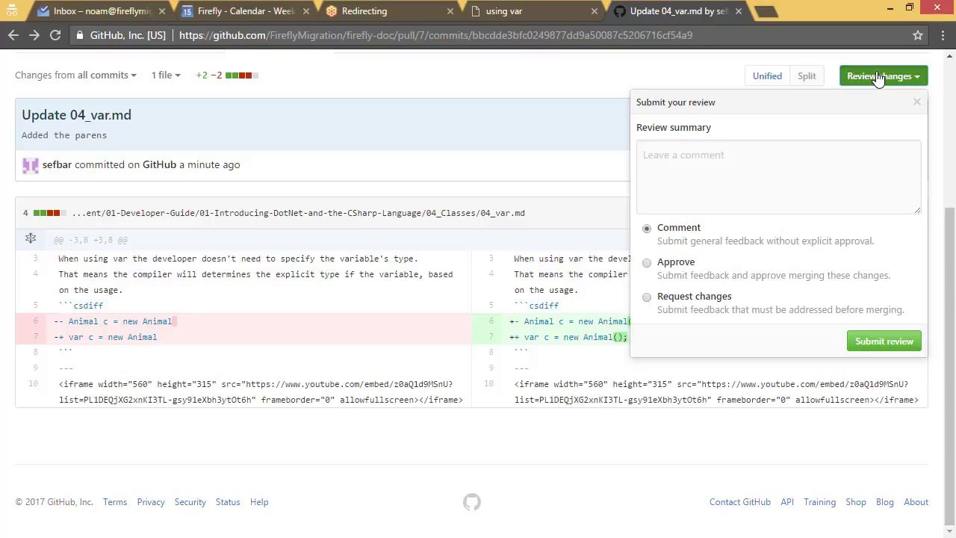
{"action": "left_click", "coordinate": [900, 343]}
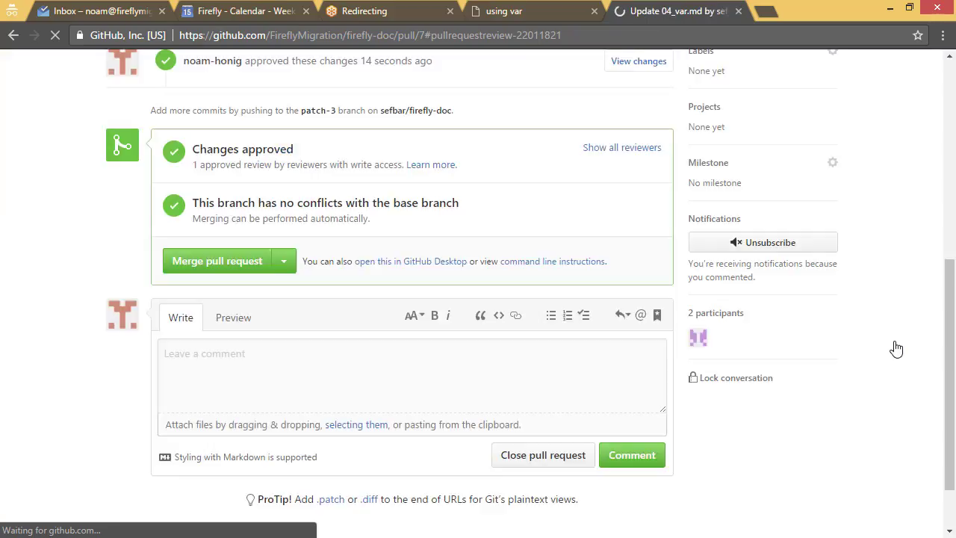
{"action": "left_click", "coordinate": [188, 261]}
{"action": "left_click", "coordinate": [211, 238]}
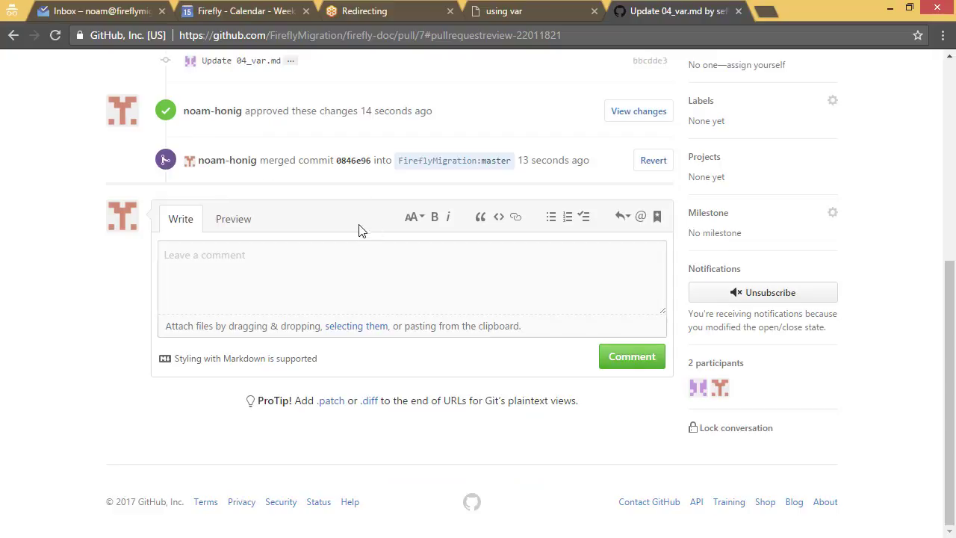
Step: Check the approval and merge entries in the contributor's view of the pull request, and view the published using var page
{"action": "scroll", "coordinate": [329, 224], "scroll_direction": "up", "scroll_amount": 1}
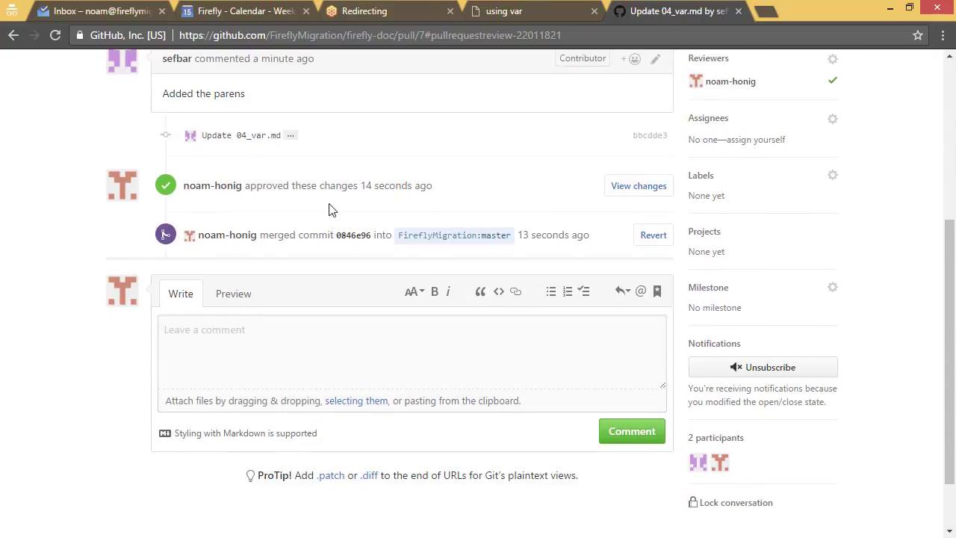
{"action": "key", "text": "alt+Tab"}
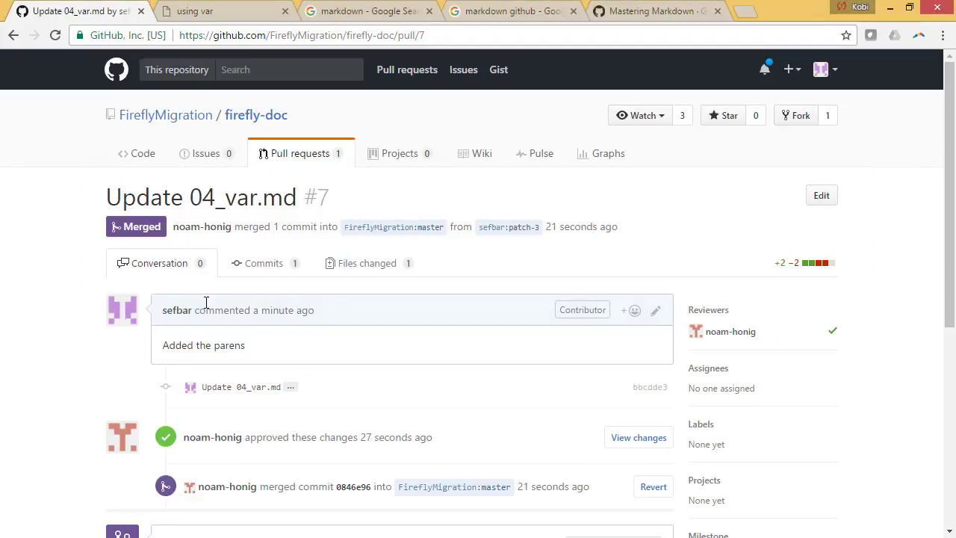
{"action": "scroll", "coordinate": [214, 305], "scroll_direction": "down", "scroll_amount": 2}
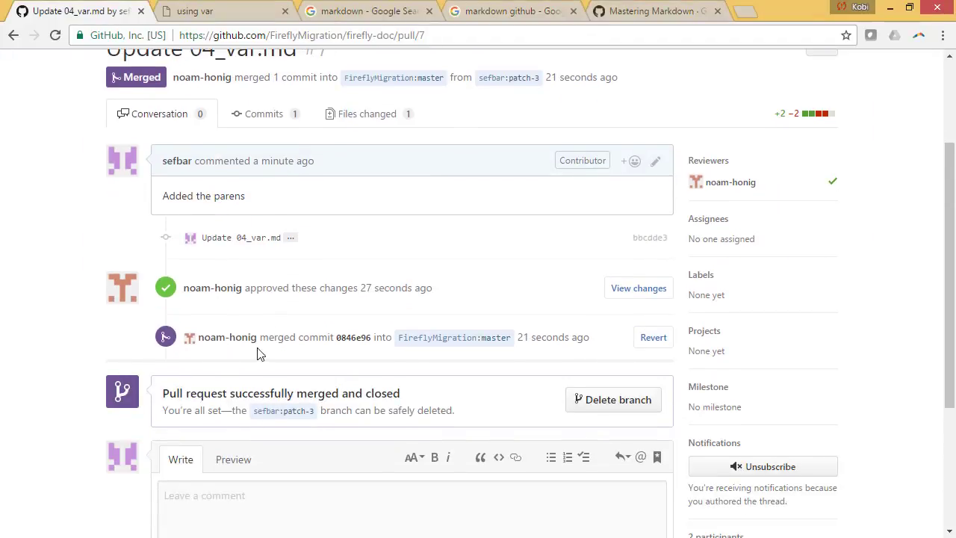
{"action": "left_click_drag", "start_coordinate": [262, 287], "coordinate": [416, 280]}
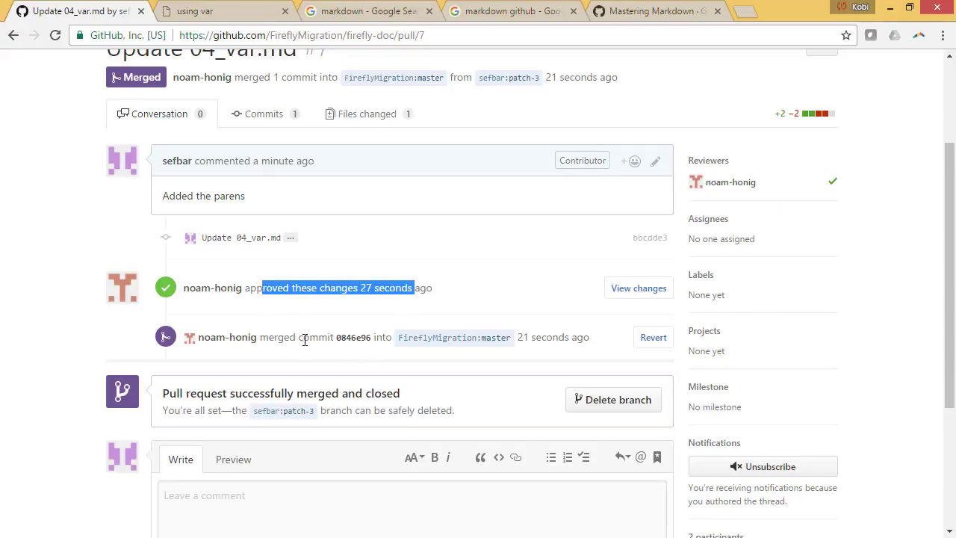
{"action": "left_click_drag", "start_coordinate": [288, 338], "coordinate": [591, 330]}
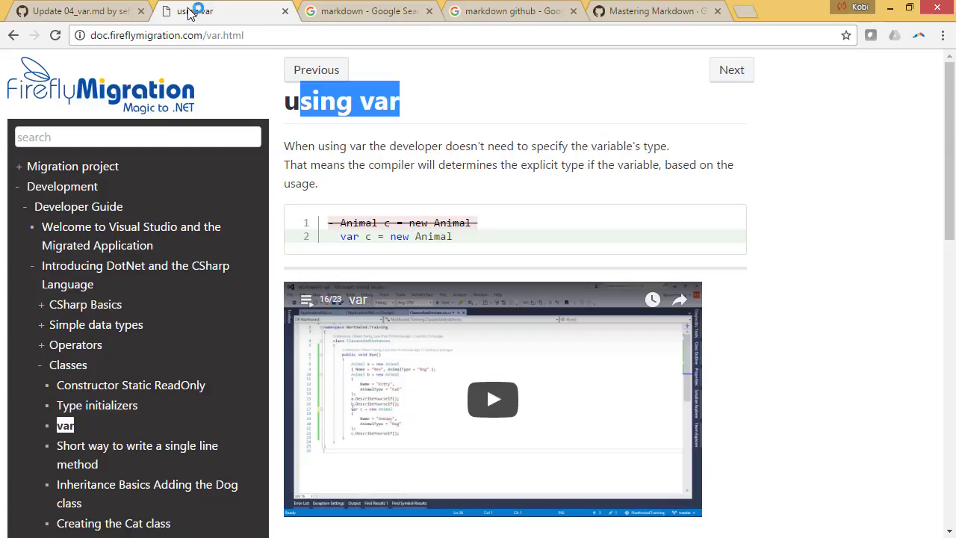
{"action": "left_click", "coordinate": [188, 12]}
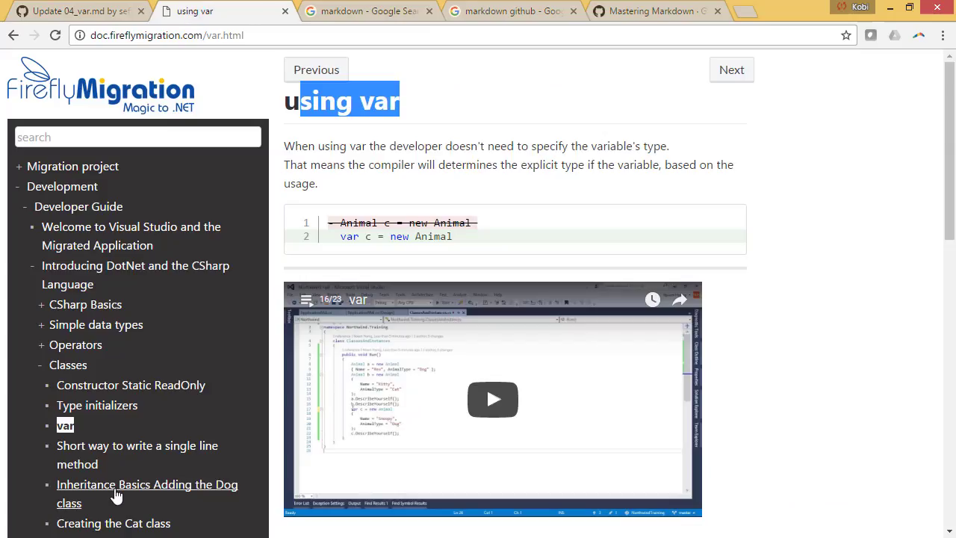